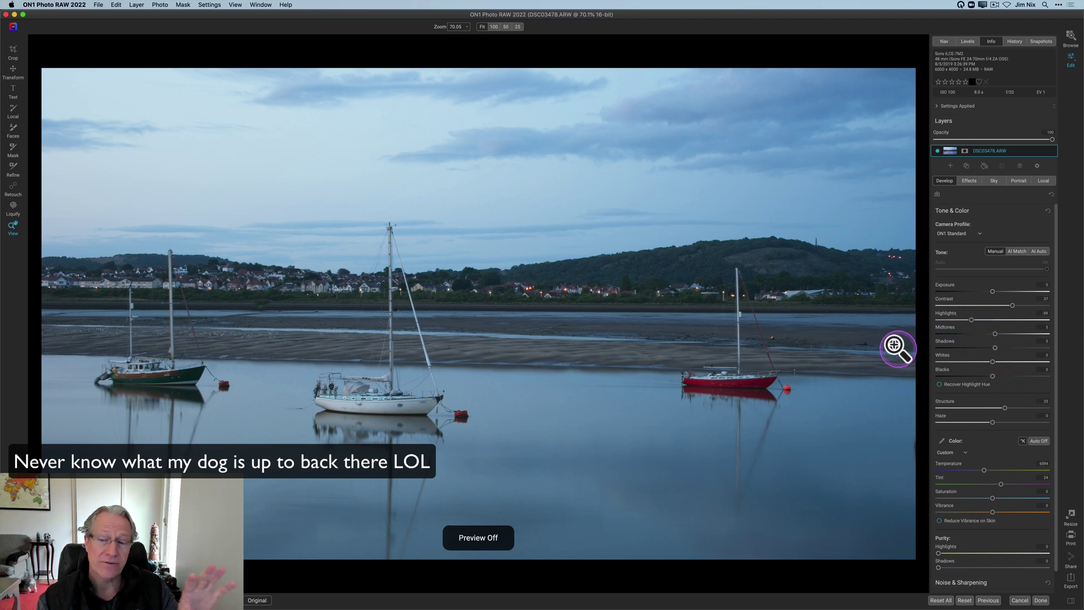
Compare the edited harbour photo against the unedited original a few times.
{"action": "key", "text": "backslash"}
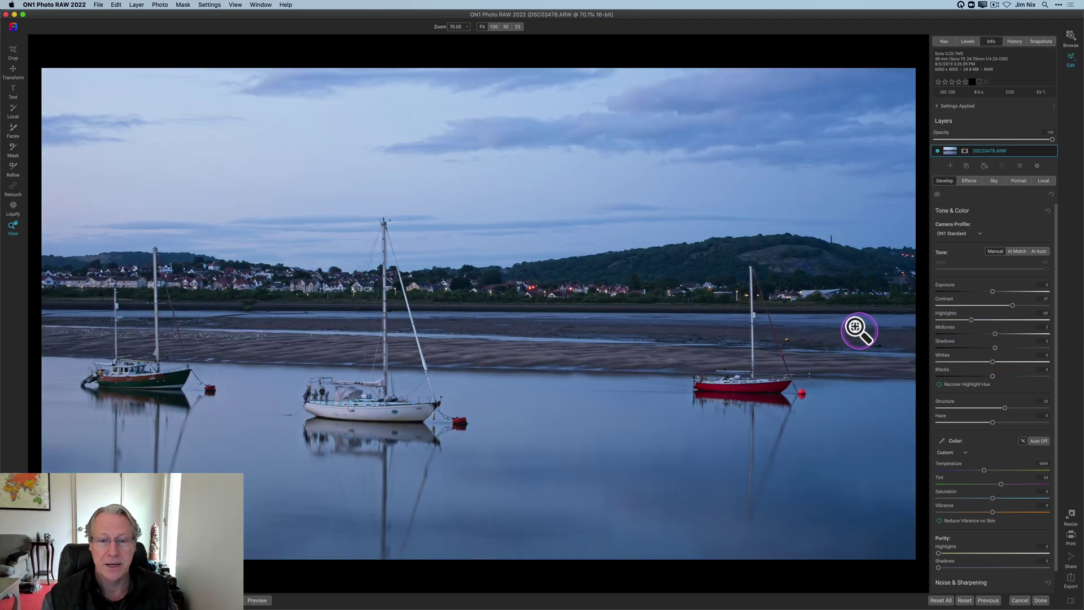
{"action": "key", "text": "backslash"}
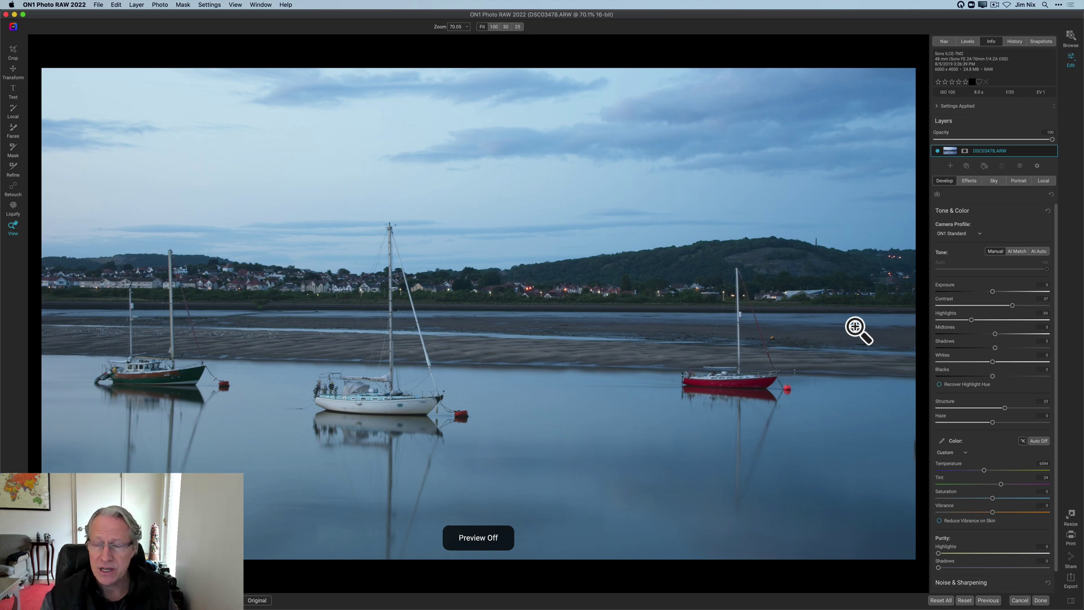
{"action": "key", "text": "backslash"}
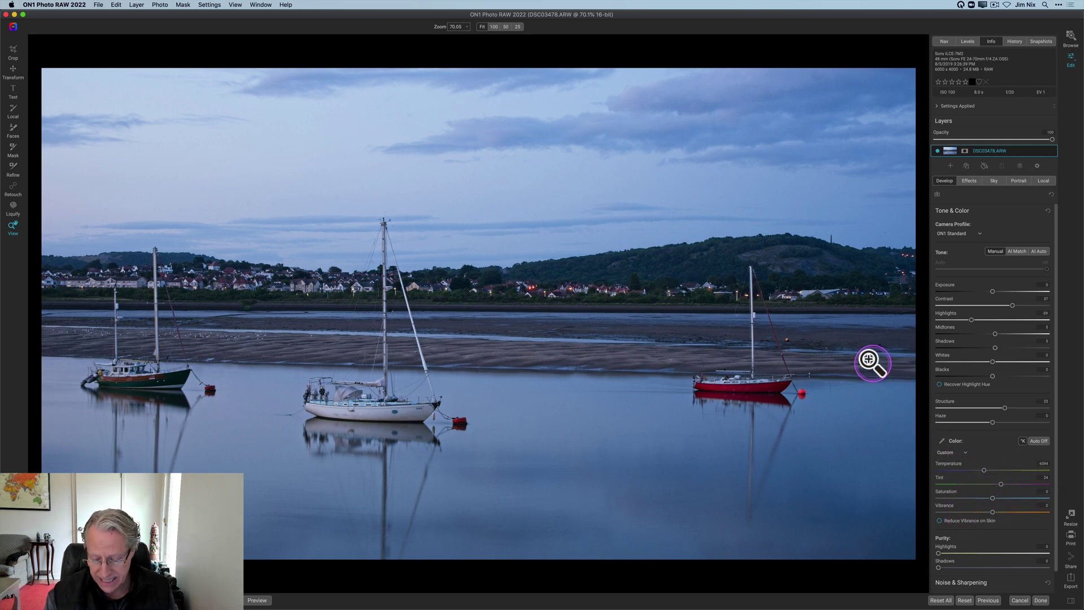
{"action": "key", "text": "backslash"}
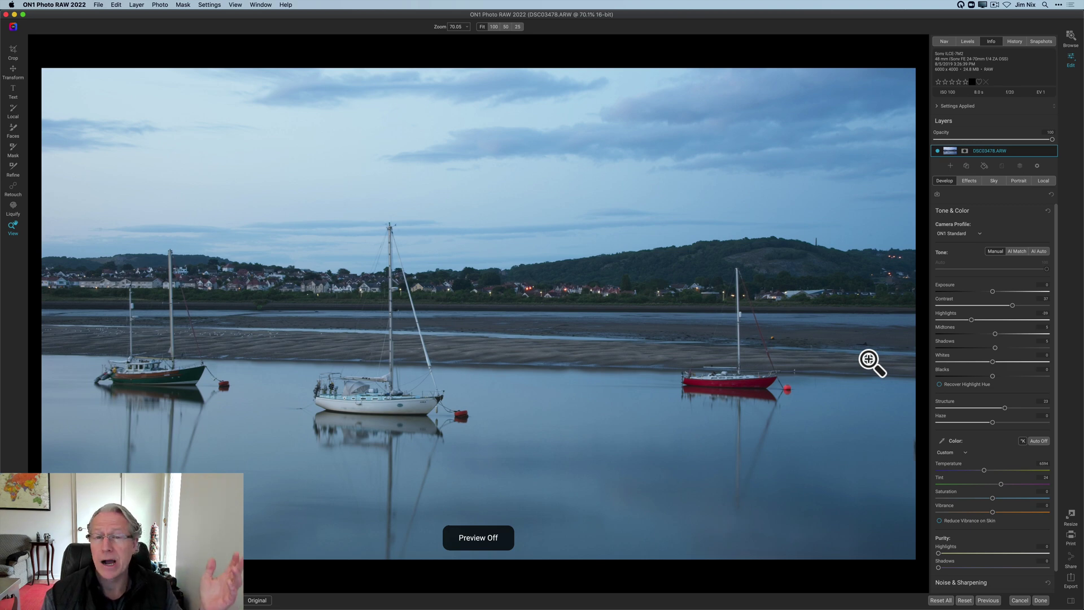
{"action": "key", "text": "backslash"}
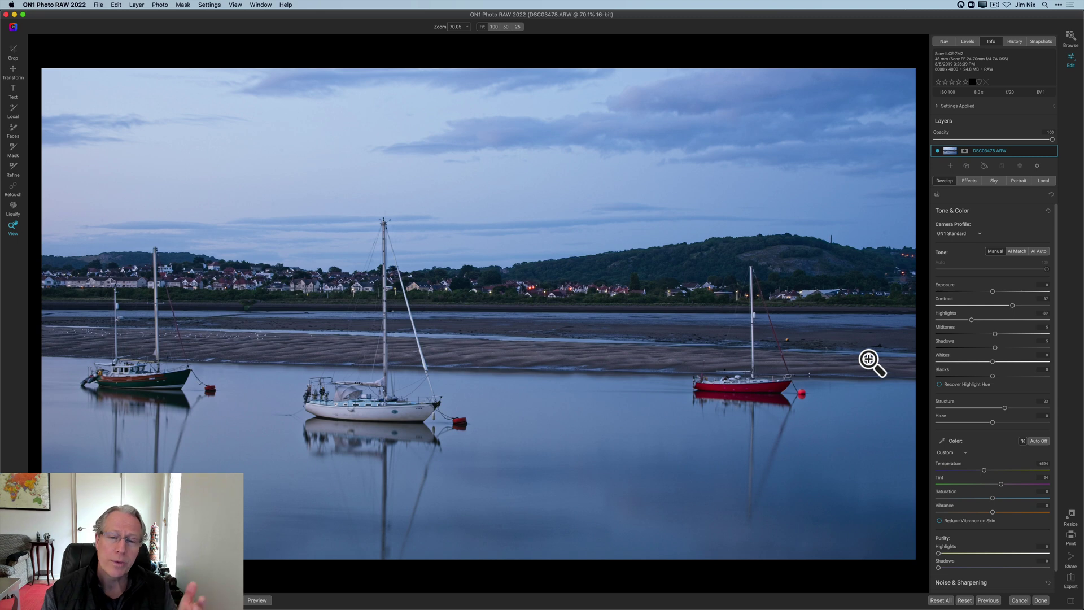
Add a Photo Filter to the image from the Effects filter browser.
{"action": "left_click", "coordinate": [971, 194]}
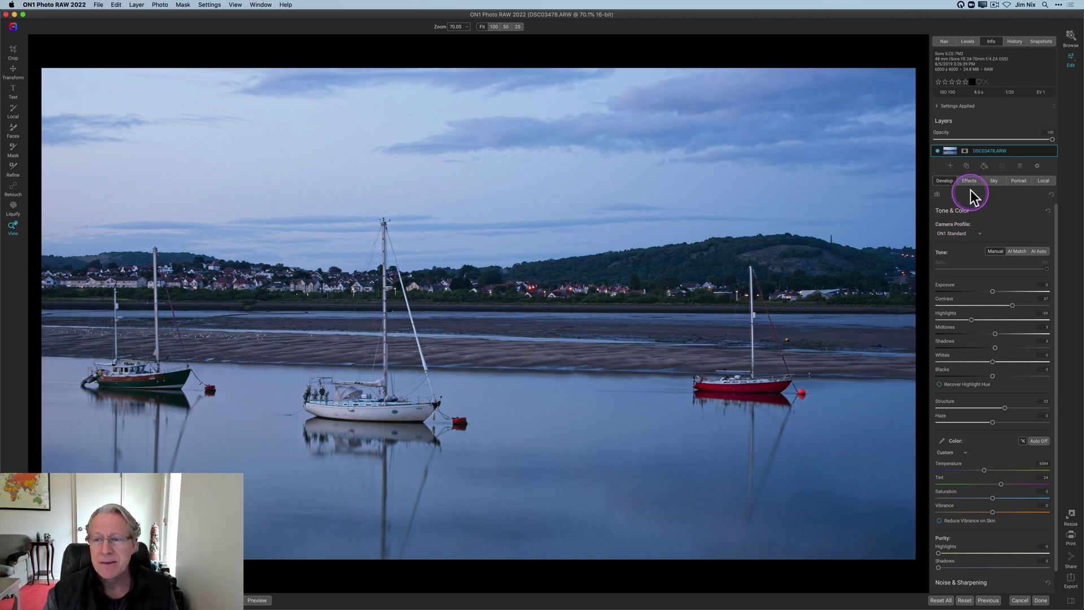
{"action": "left_click", "coordinate": [970, 182]}
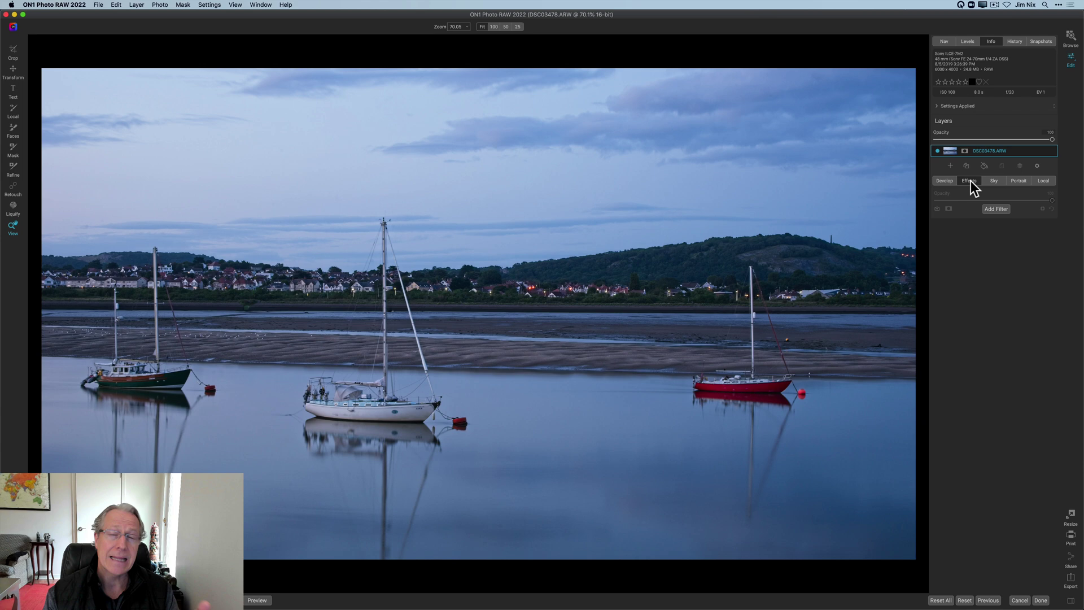
{"action": "left_click", "coordinate": [998, 210]}
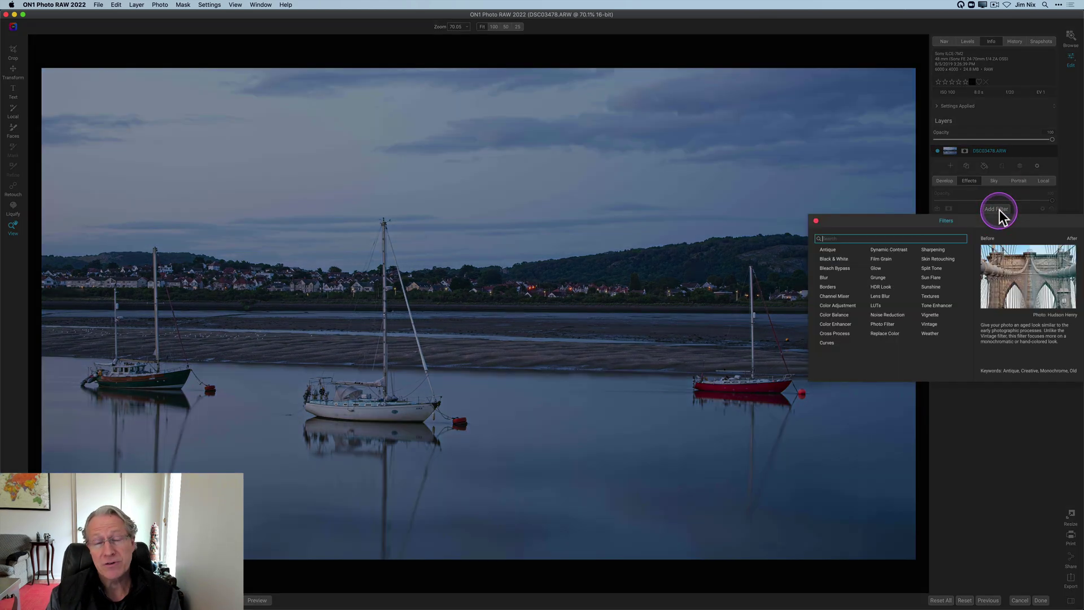
{"action": "left_click", "coordinate": [883, 324]}
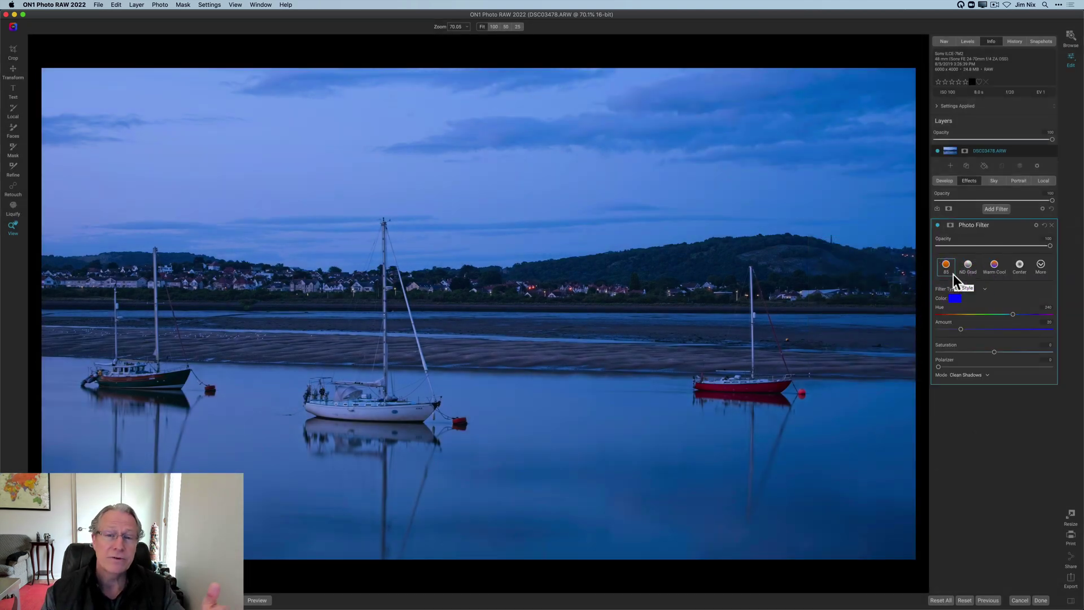
Shift the Photo Filter hue to orange, raise Amount and Saturation, and compare it on and off.
{"action": "left_click", "coordinate": [977, 314]}
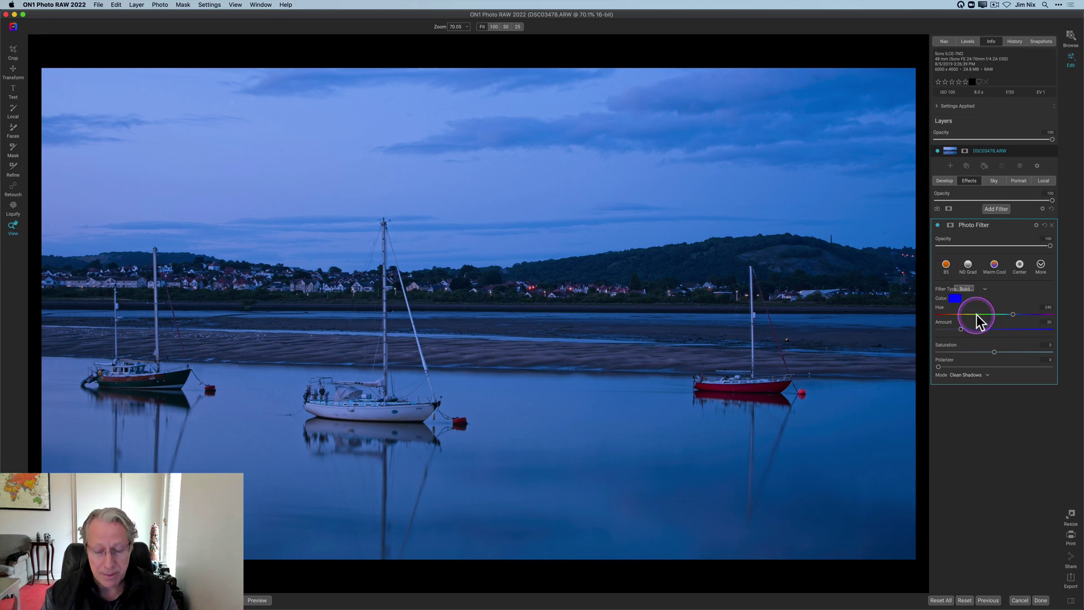
{"action": "left_click_drag", "start_coordinate": [977, 314], "coordinate": [947, 313]}
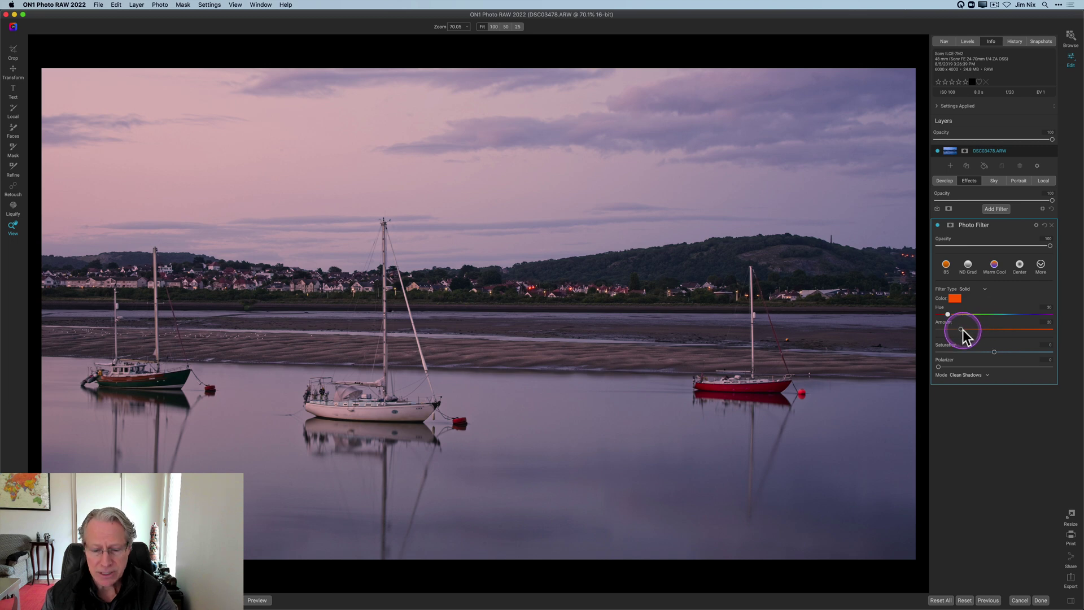
{"action": "left_click_drag", "start_coordinate": [962, 329], "coordinate": [969, 328]}
{"action": "left_click_drag", "start_coordinate": [992, 351], "coordinate": [1007, 353]}
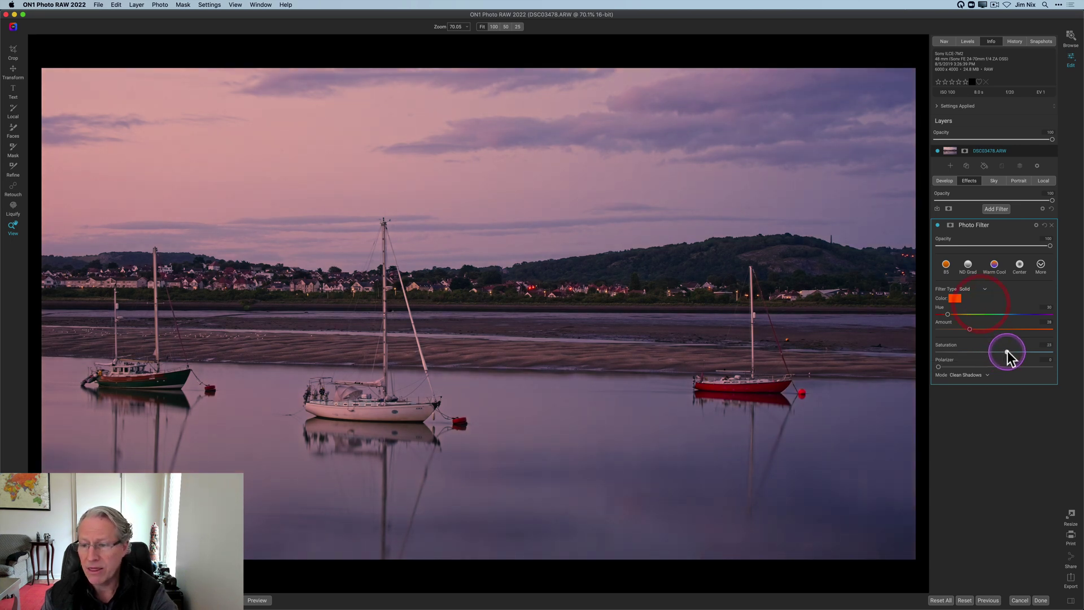
{"action": "left_click", "coordinate": [938, 224]}
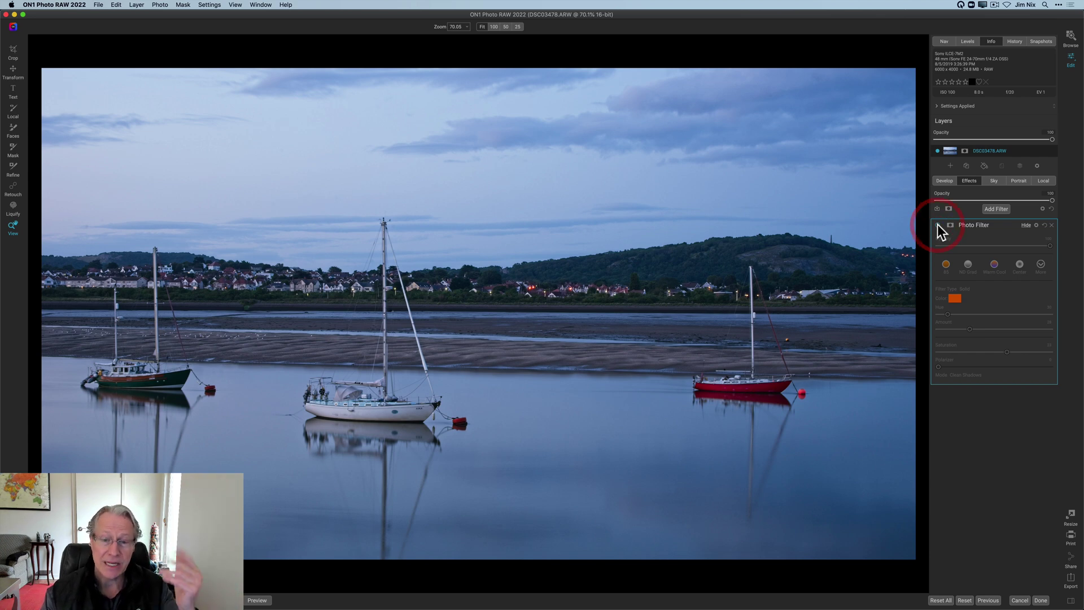
{"action": "left_click", "coordinate": [937, 225]}
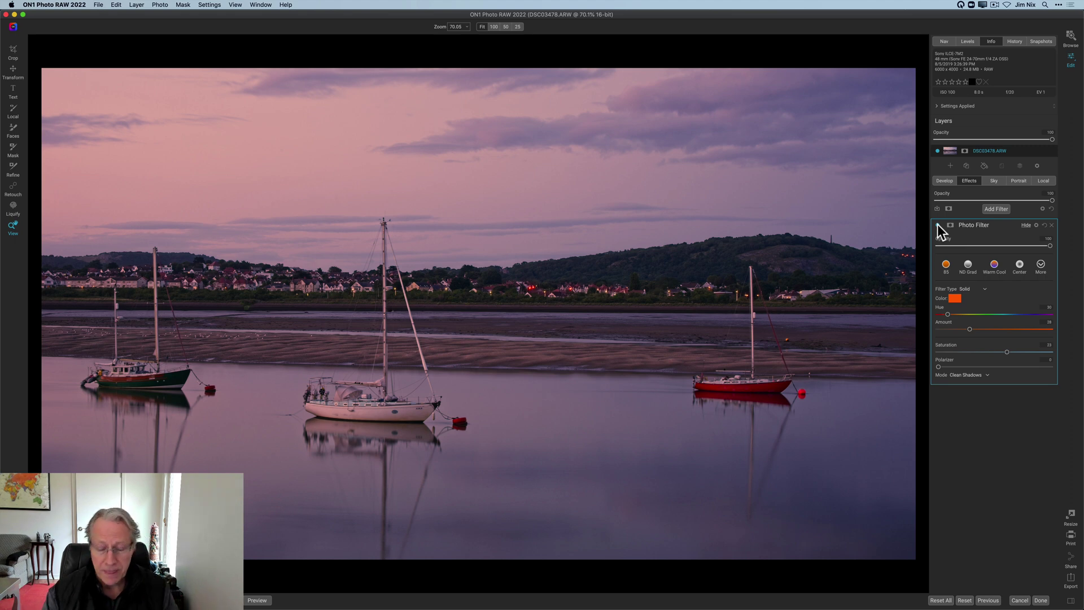
Add a Sunshine filter with Warmth increased and Saturation slightly boosted.
{"action": "left_click", "coordinate": [997, 209]}
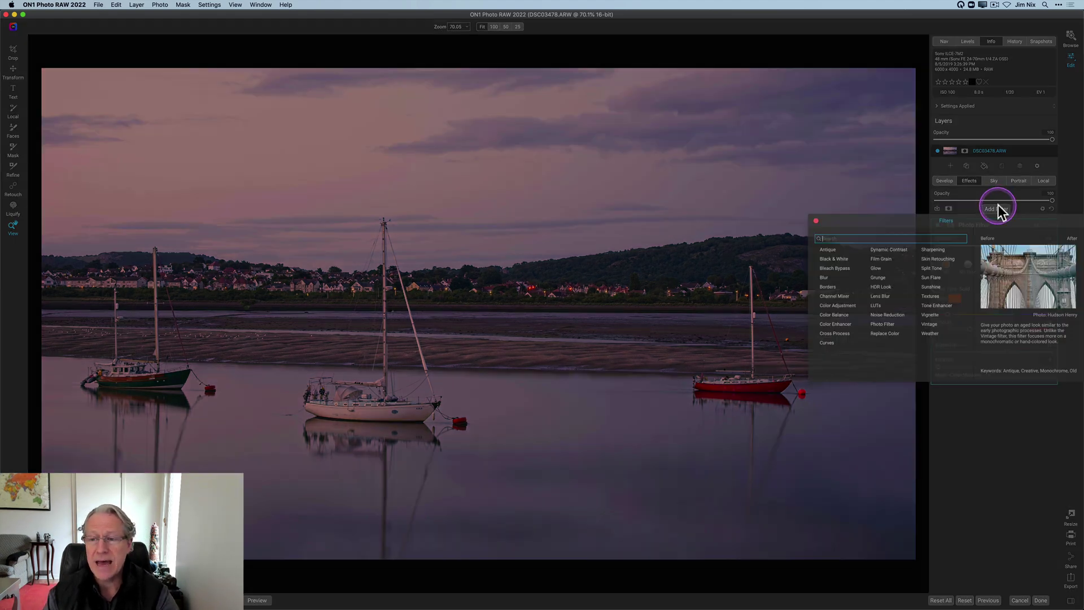
{"action": "left_click", "coordinate": [936, 287]}
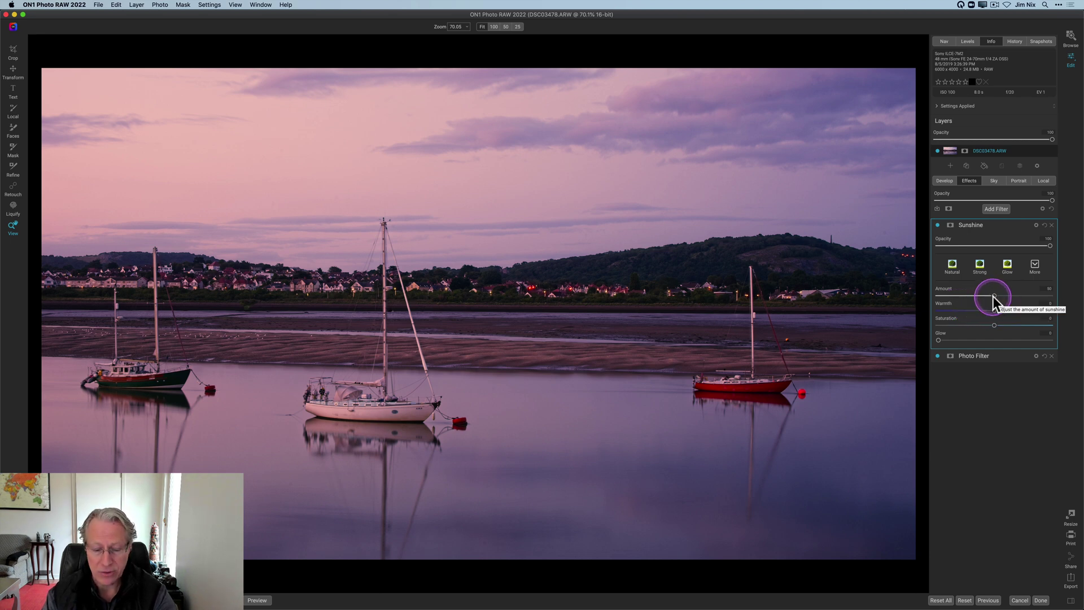
{"action": "left_click_drag", "start_coordinate": [995, 309], "coordinate": [1006, 310]}
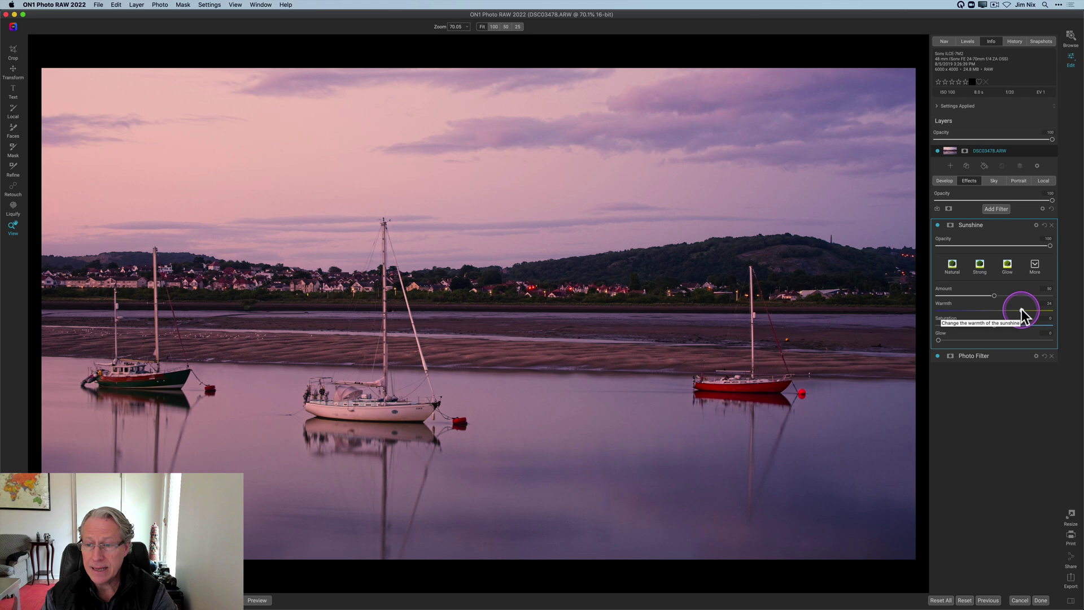
{"action": "left_click_drag", "start_coordinate": [995, 325], "coordinate": [999, 325]}
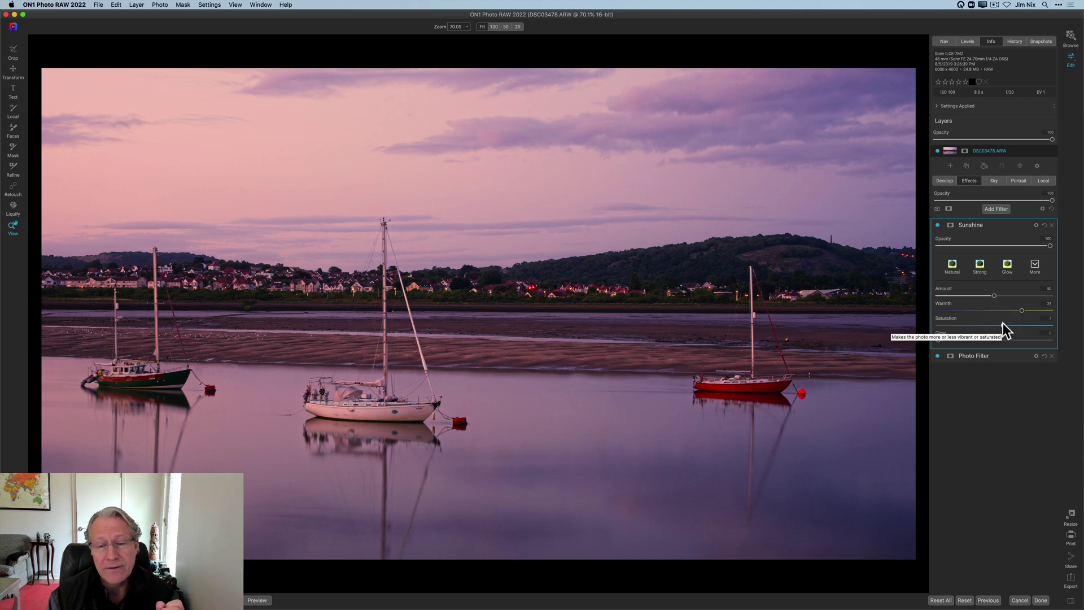
Toggle the Sunshine filter off and on to compare its effect, leaving it on.
{"action": "left_click", "coordinate": [937, 225]}
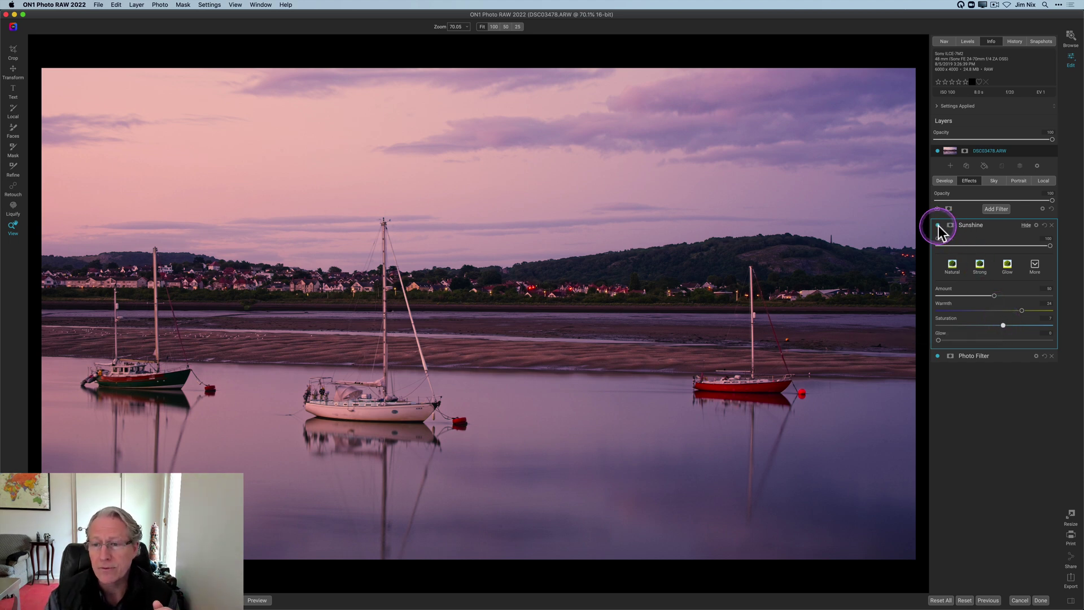
{"action": "left_click", "coordinate": [938, 225]}
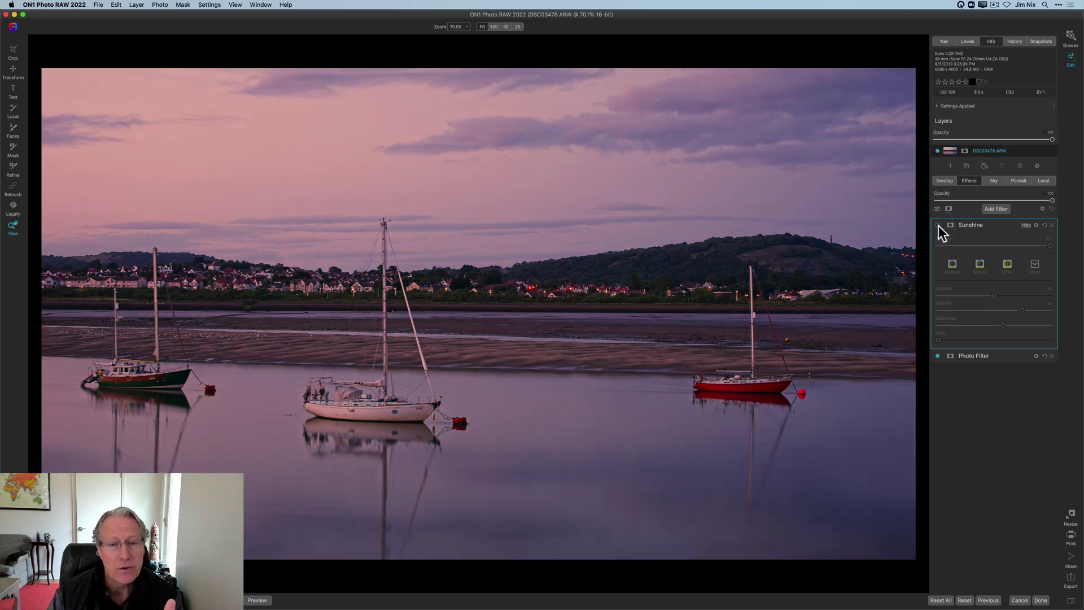
{"action": "left_click", "coordinate": [938, 225]}
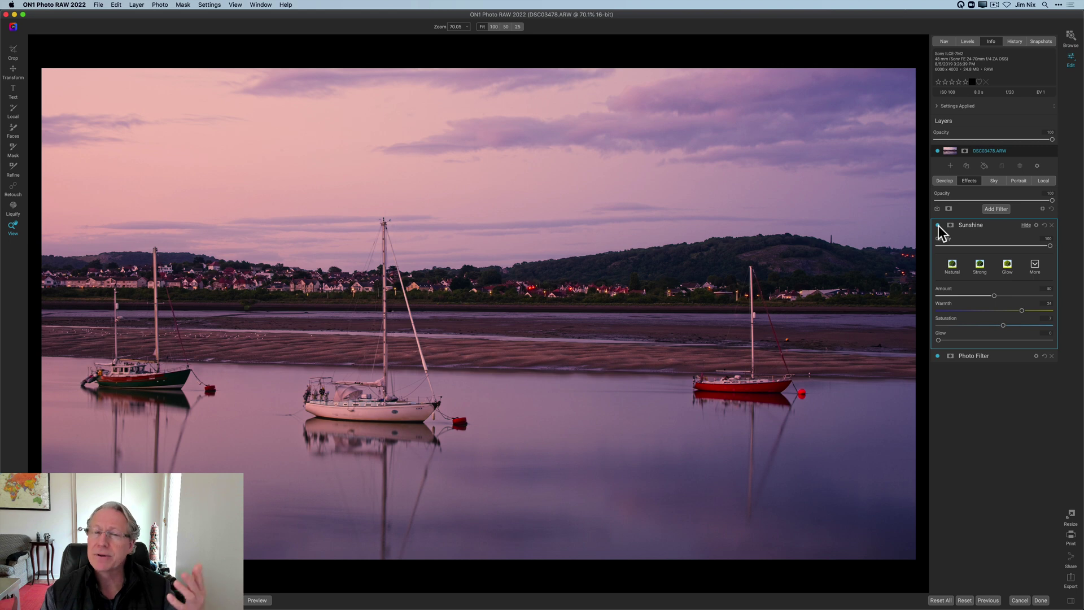
{"action": "left_click", "coordinate": [938, 225]}
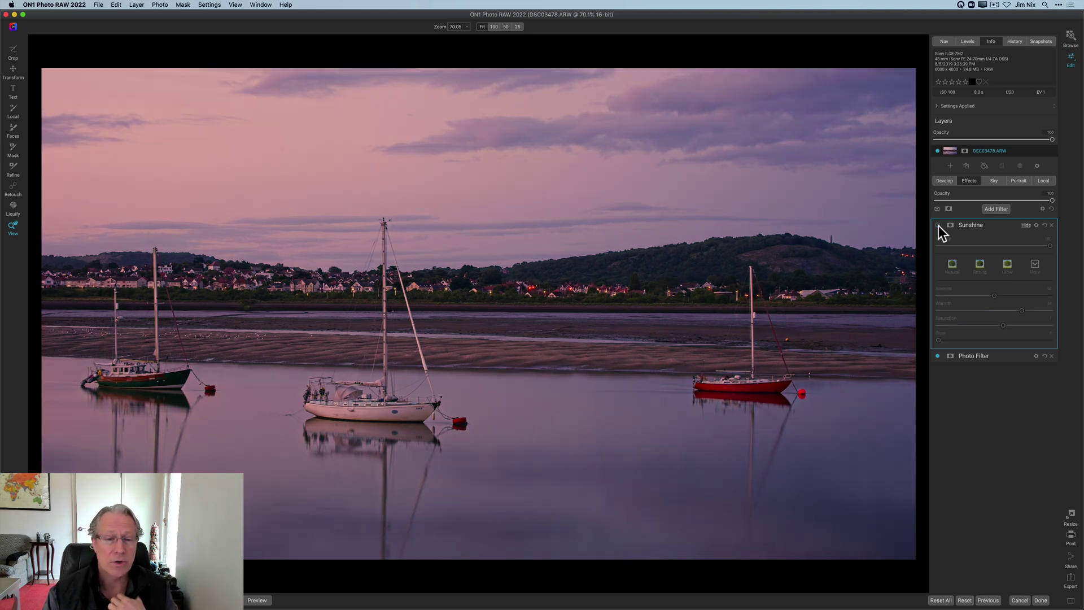
{"action": "left_click", "coordinate": [938, 226]}
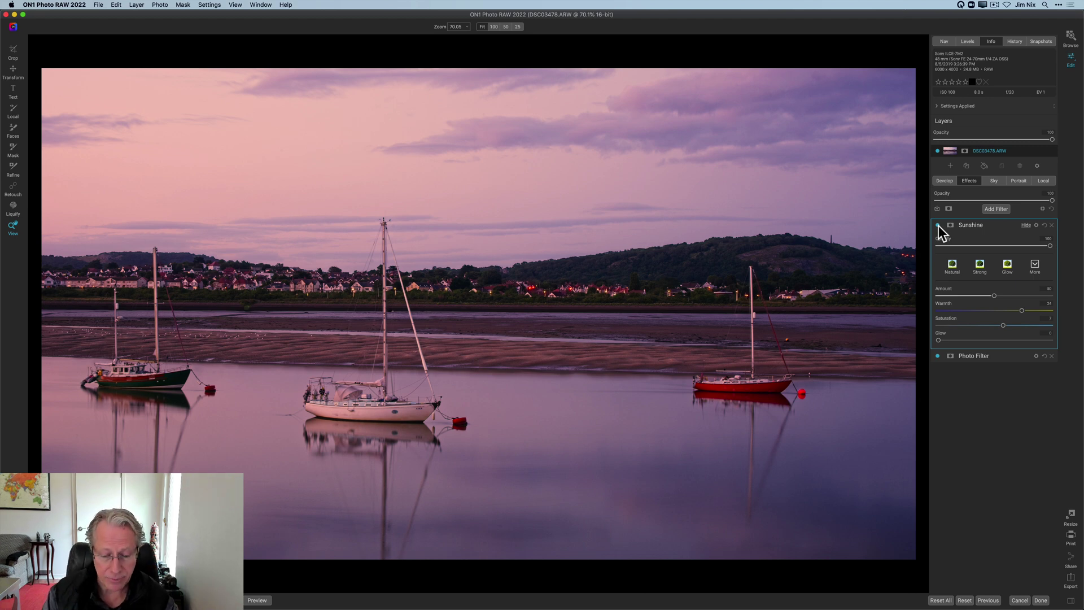
{"action": "left_click", "coordinate": [963, 184]}
{"action": "left_click", "coordinate": [996, 209]}
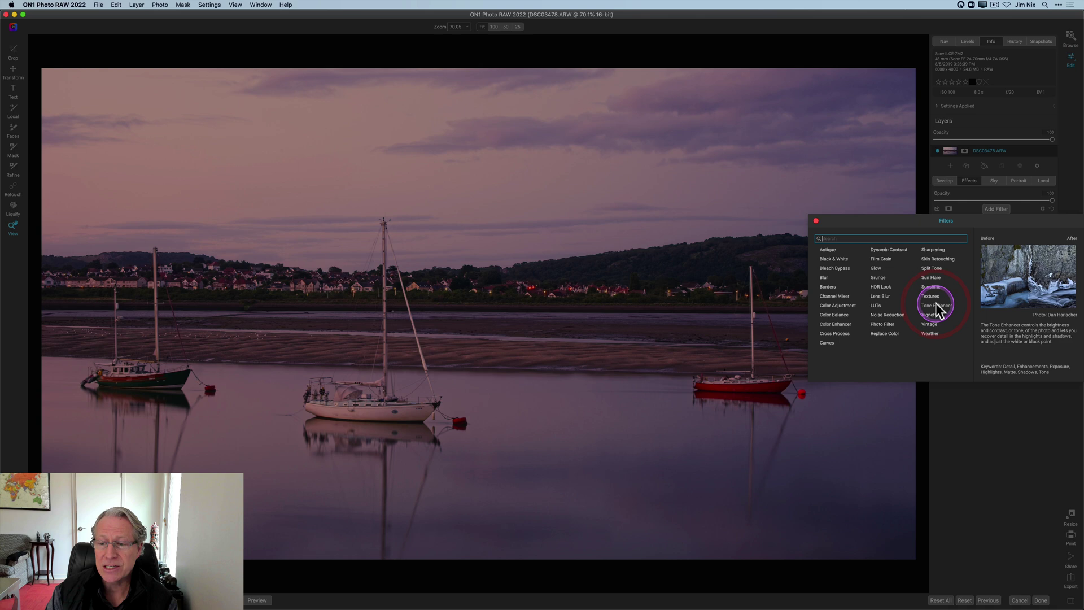
Add a Tone Enhancer with slightly more contrast and lower highlights, then compare it on and off.
{"action": "left_click", "coordinate": [936, 305]}
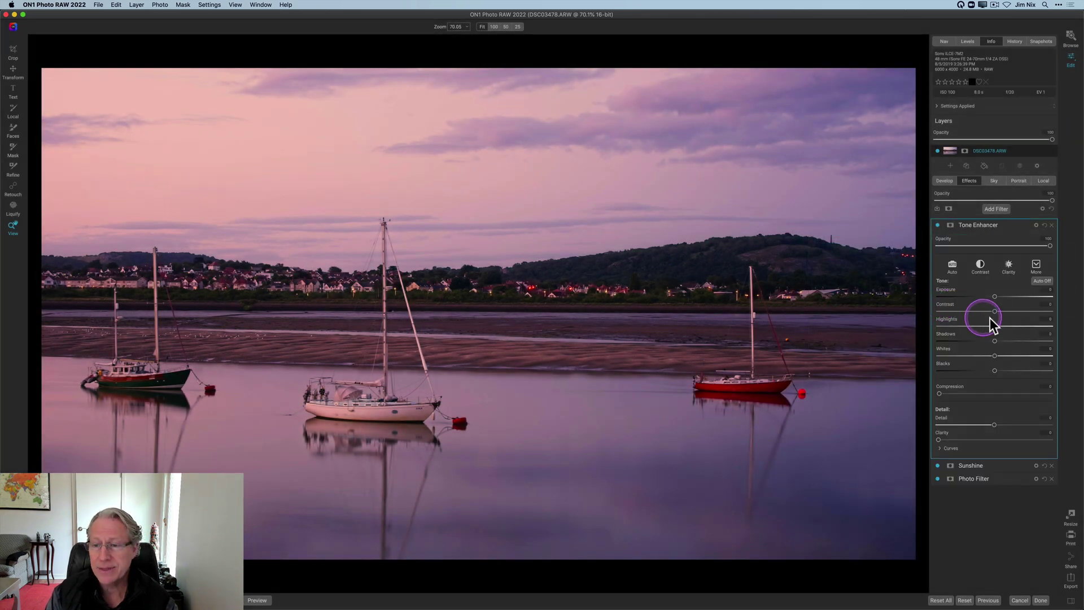
{"action": "left_click_drag", "start_coordinate": [994, 311], "coordinate": [998, 311]}
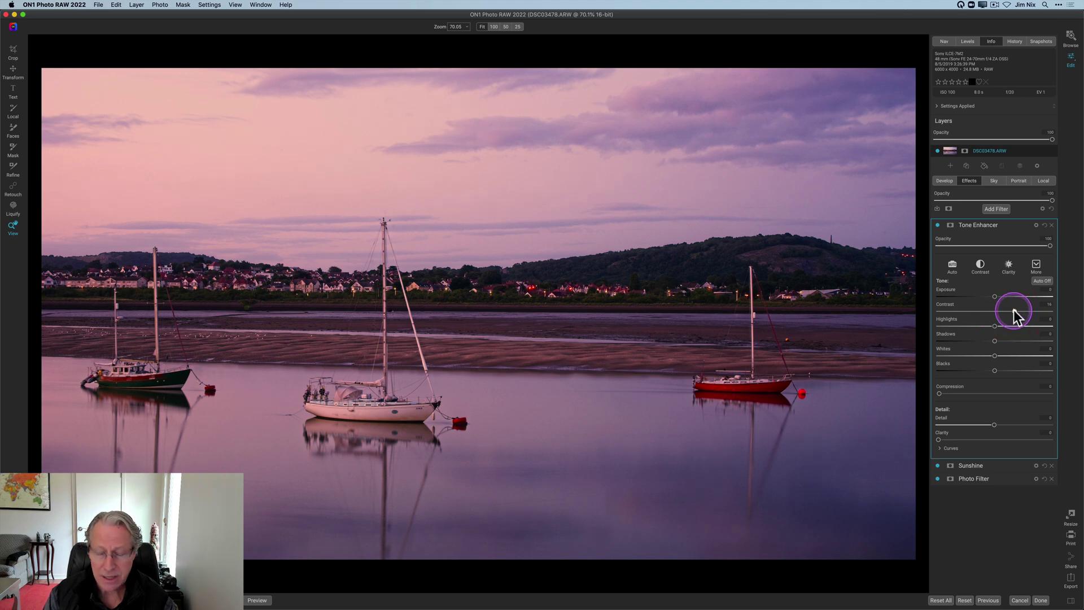
{"action": "left_click_drag", "start_coordinate": [994, 326], "coordinate": [942, 326]}
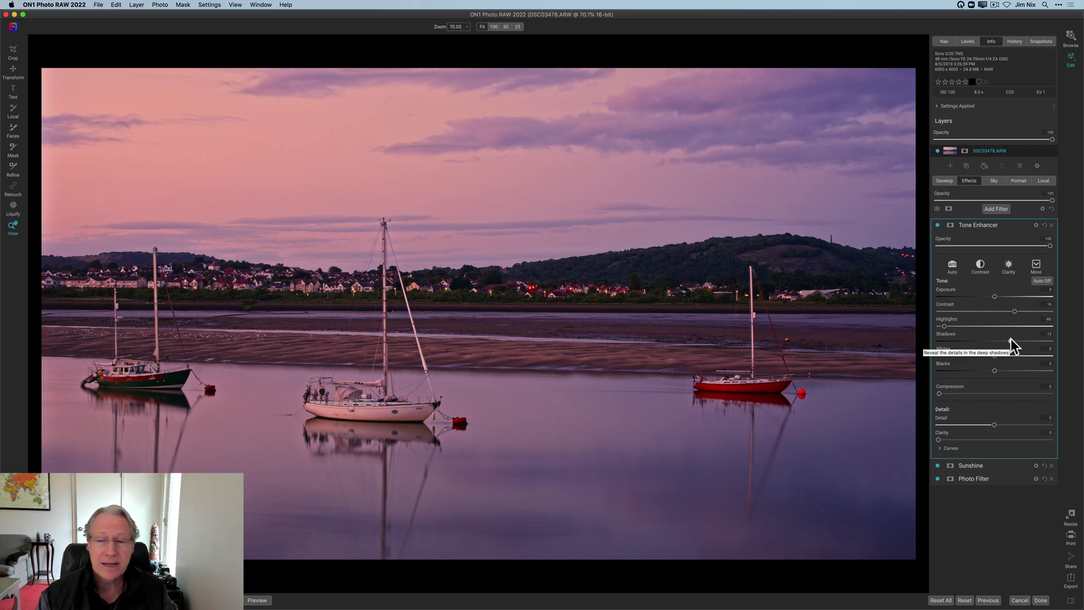
{"action": "left_click", "coordinate": [937, 225]}
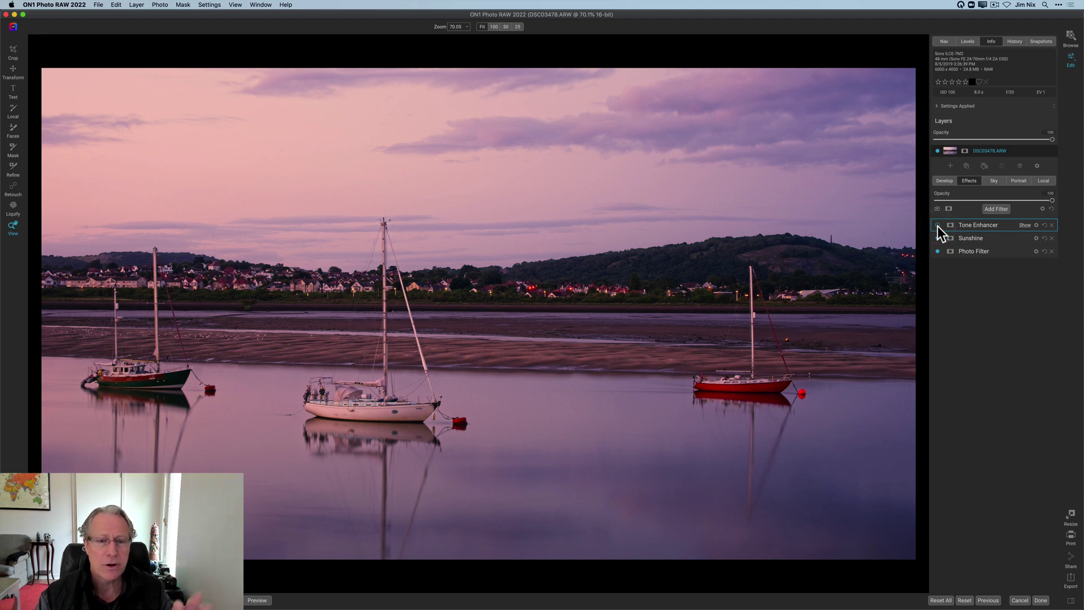
{"action": "left_click", "coordinate": [937, 224]}
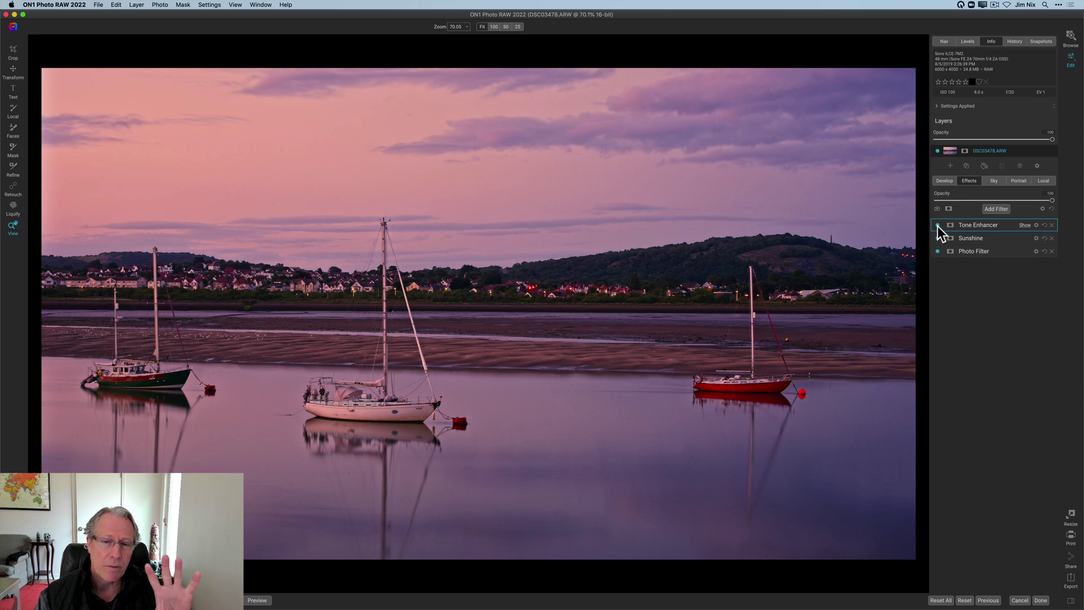
Add a Dynamic Contrast filter with Small contrast at -37 and Medium contrast at -31.
{"action": "left_click", "coordinate": [987, 208]}
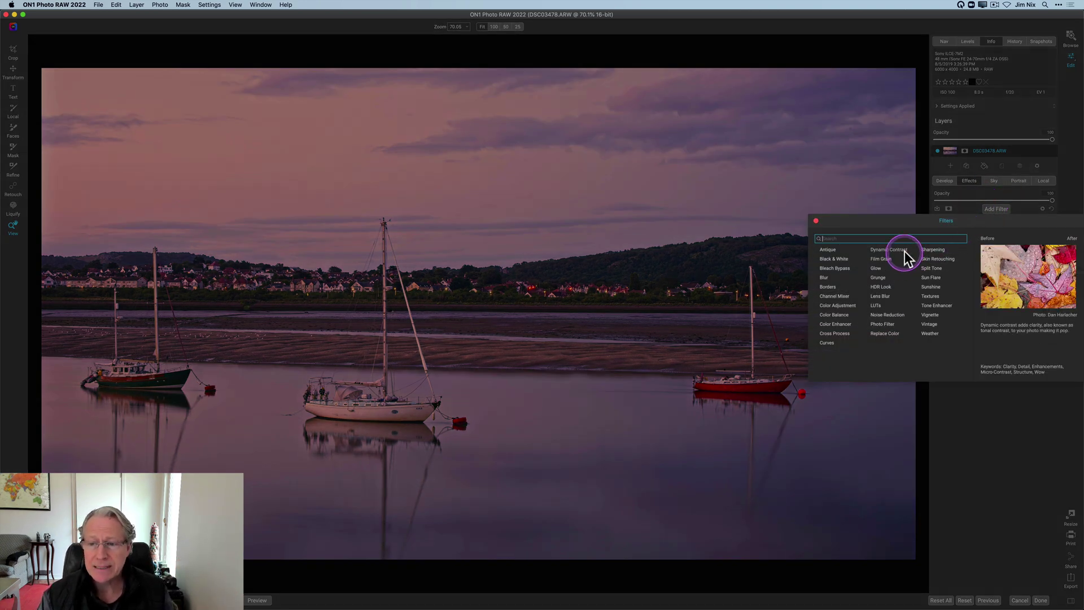
{"action": "left_click", "coordinate": [905, 249]}
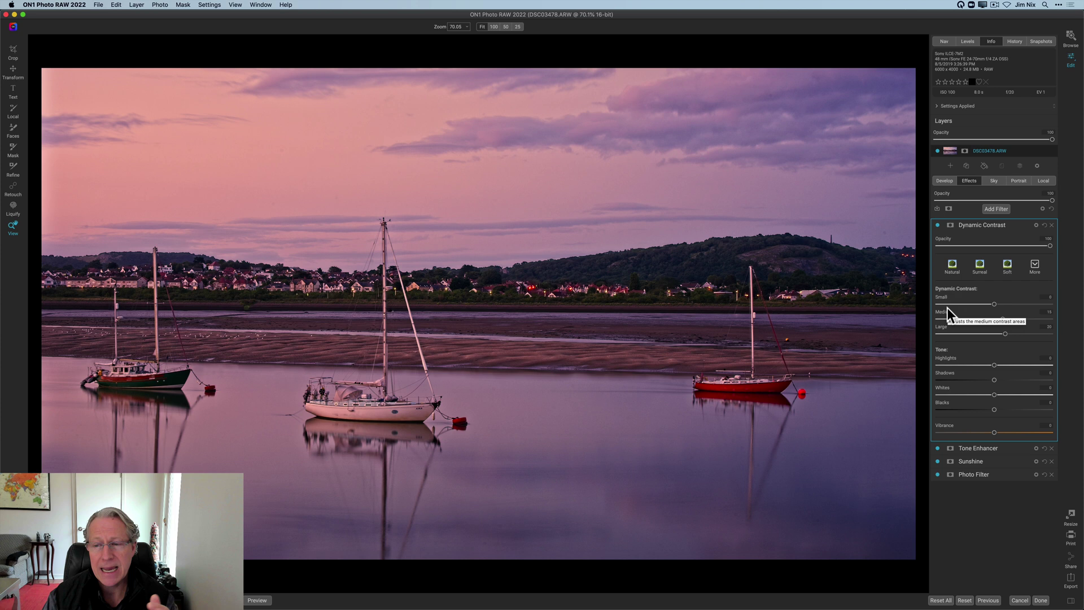
{"action": "left_click", "coordinate": [972, 304]}
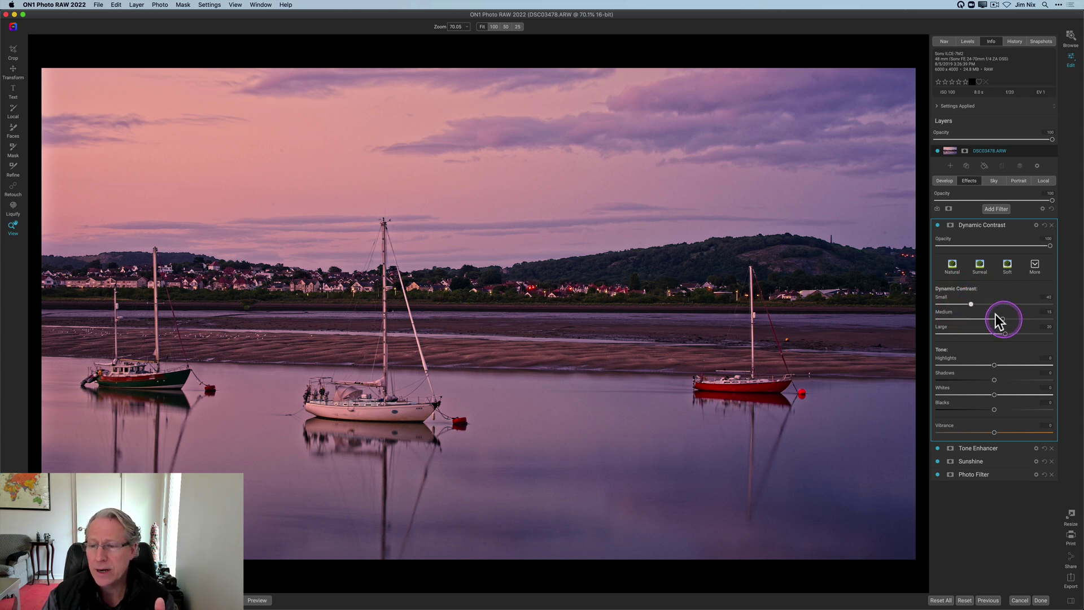
{"action": "mouse_move", "coordinate": [987, 319]}
{"action": "left_mouse_down"}
{"action": "mouse_move", "coordinate": [975, 316]}
{"action": "mouse_move", "coordinate": [971, 333]}
{"action": "left_mouse_up"}
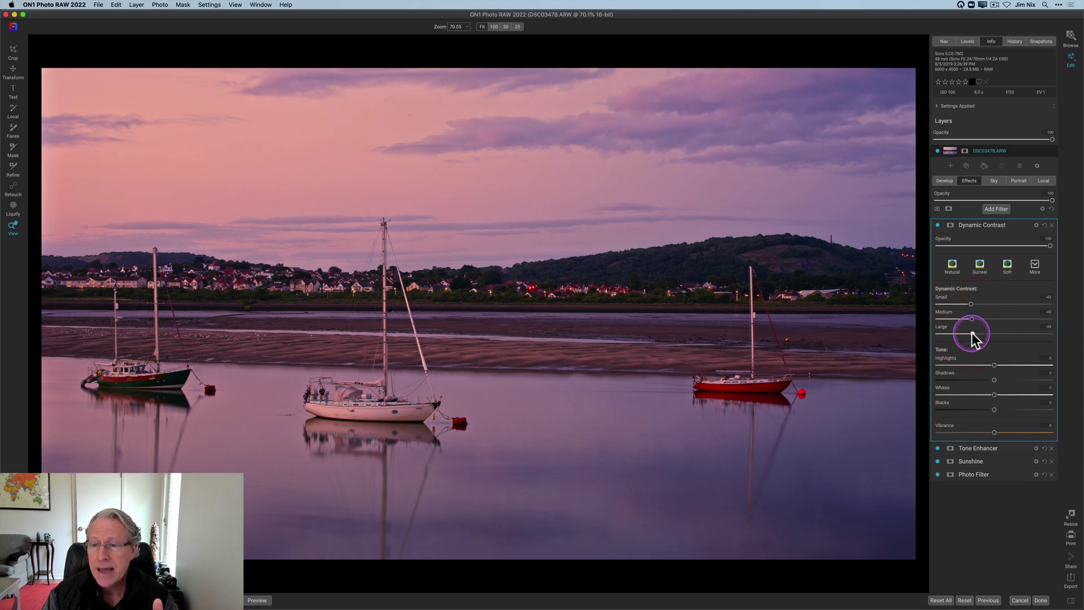
Start an AI Quick Mask, marking the treeline, shore and three boat hulls to drop.
{"action": "left_click", "coordinate": [950, 226]}
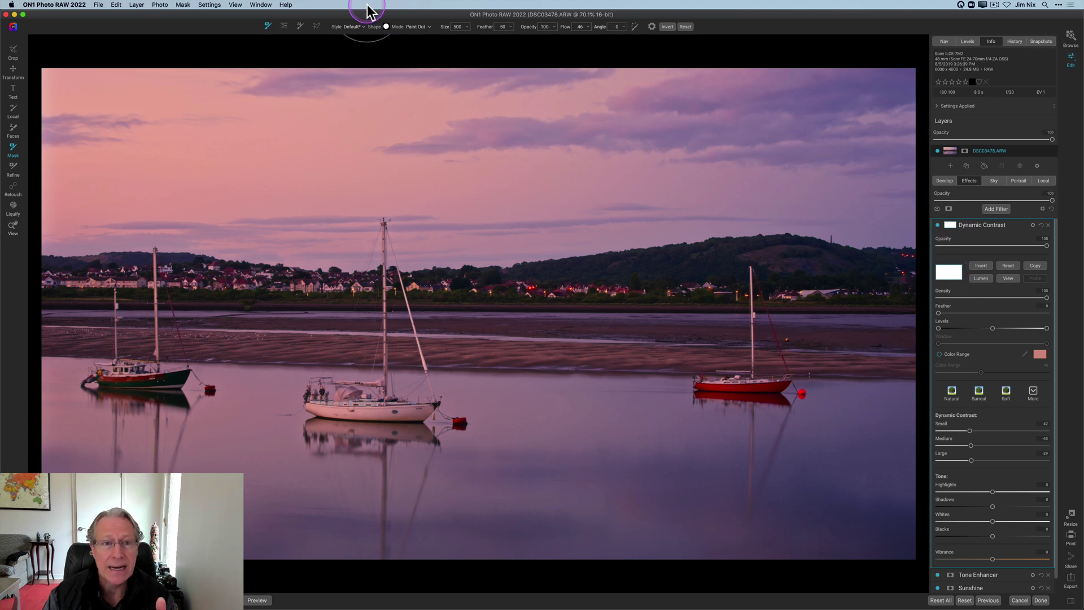
{"action": "left_click", "coordinate": [300, 25]}
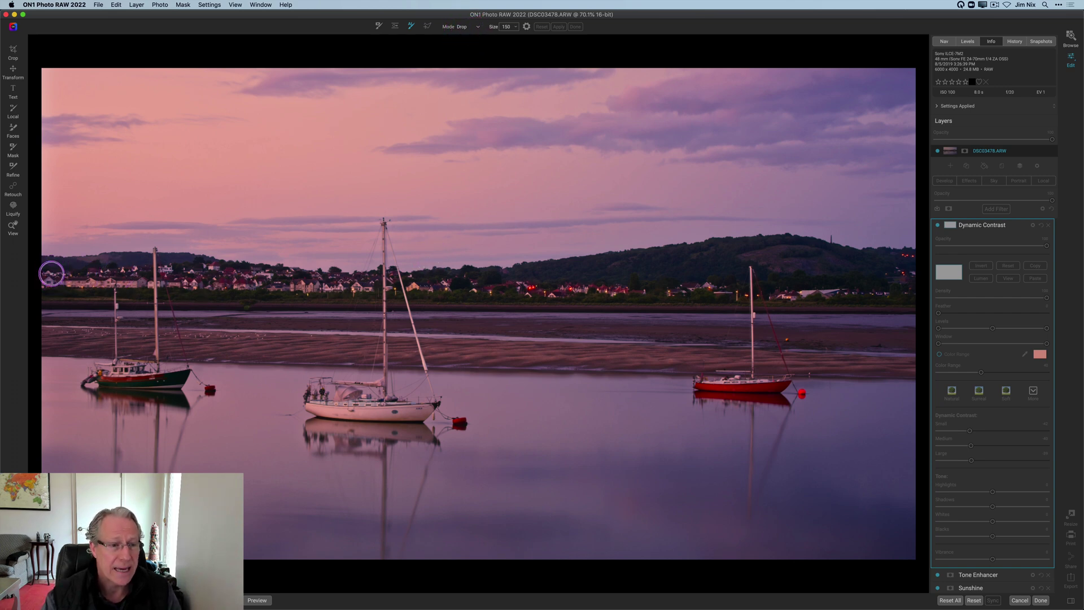
{"action": "mouse_move", "coordinate": [51, 273]}
{"action": "left_mouse_down"}
{"action": "mouse_move", "coordinate": [211, 284]}
{"action": "mouse_move", "coordinate": [68, 320]}
{"action": "mouse_move", "coordinate": [772, 339]}
{"action": "mouse_move", "coordinate": [878, 330]}
{"action": "mouse_move", "coordinate": [861, 298]}
{"action": "mouse_move", "coordinate": [785, 266]}
{"action": "mouse_move", "coordinate": [576, 294]}
{"action": "mouse_move", "coordinate": [242, 287]}
{"action": "left_mouse_up"}
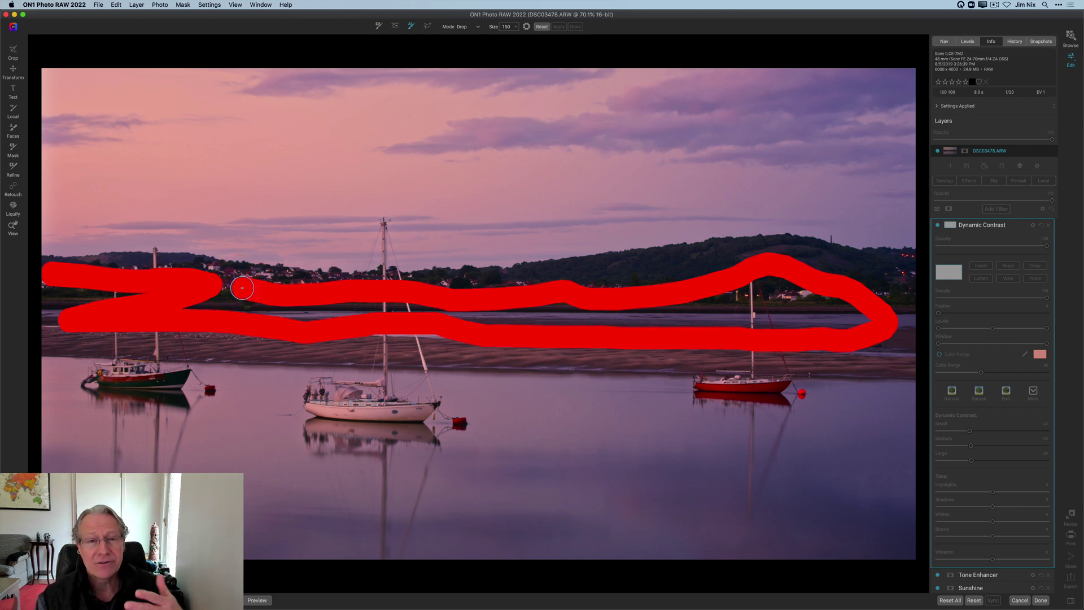
{"action": "key", "text": "bracketleft"}
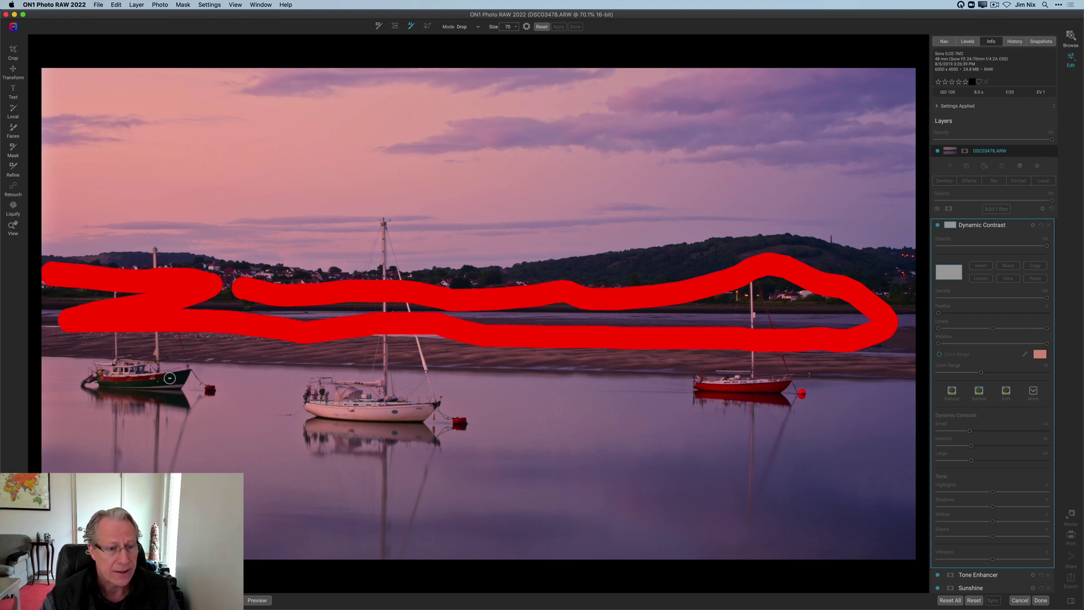
{"action": "left_click_drag", "start_coordinate": [109, 378], "coordinate": [188, 378]}
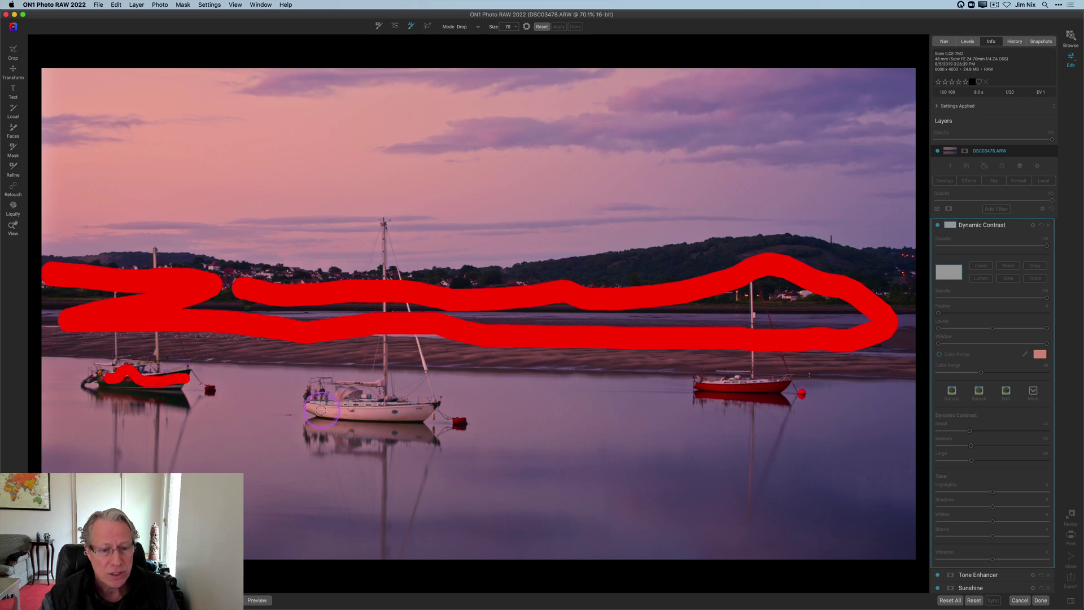
{"action": "mouse_move", "coordinate": [319, 409]}
{"action": "left_mouse_down"}
{"action": "mouse_move", "coordinate": [352, 395]}
{"action": "mouse_move", "coordinate": [361, 414]}
{"action": "mouse_move", "coordinate": [417, 409]}
{"action": "left_mouse_up"}
{"action": "left_click_drag", "start_coordinate": [706, 386], "coordinate": [786, 386]}
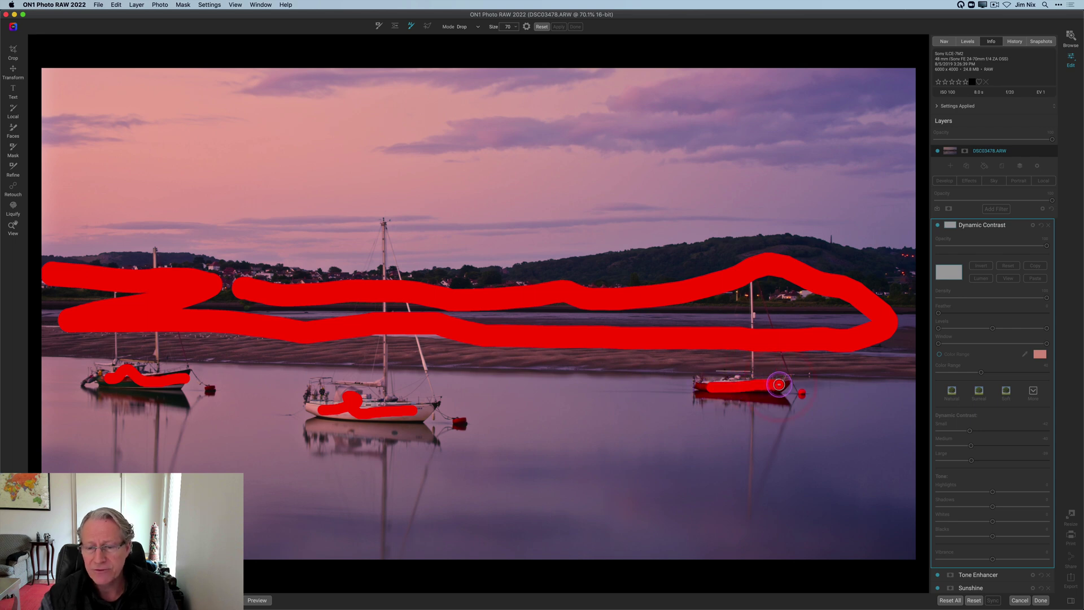
Mark the sky and water as Keep areas, then apply and finish the quick mask.
{"action": "left_click", "coordinate": [469, 27]}
{"action": "left_click", "coordinate": [468, 41]}
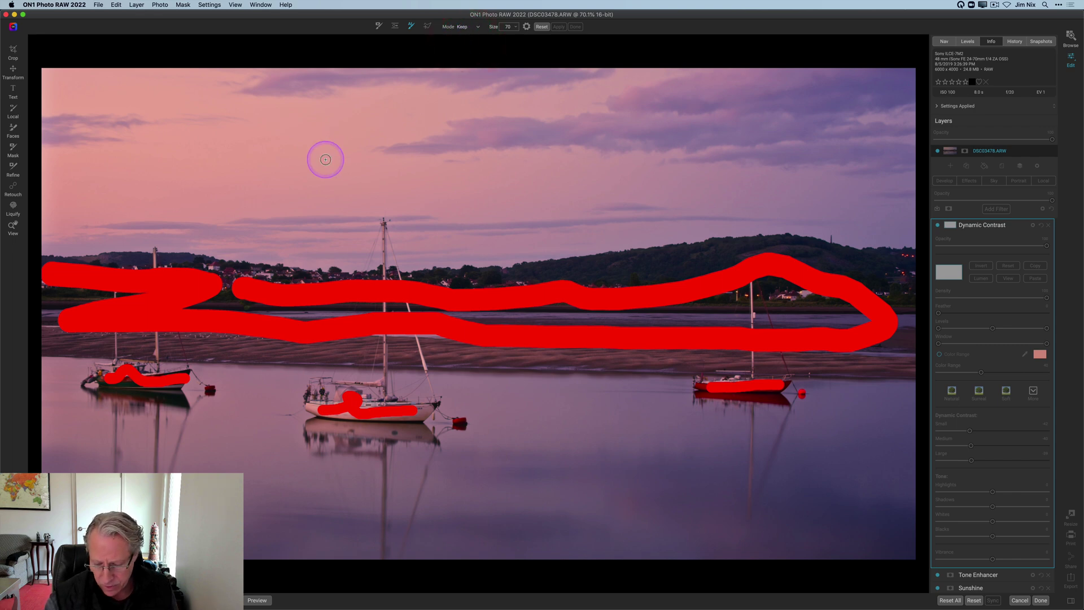
{"action": "key", "text": "bracketright"}
{"action": "key", "text": "bracketright"}
{"action": "key", "text": "bracketright"}
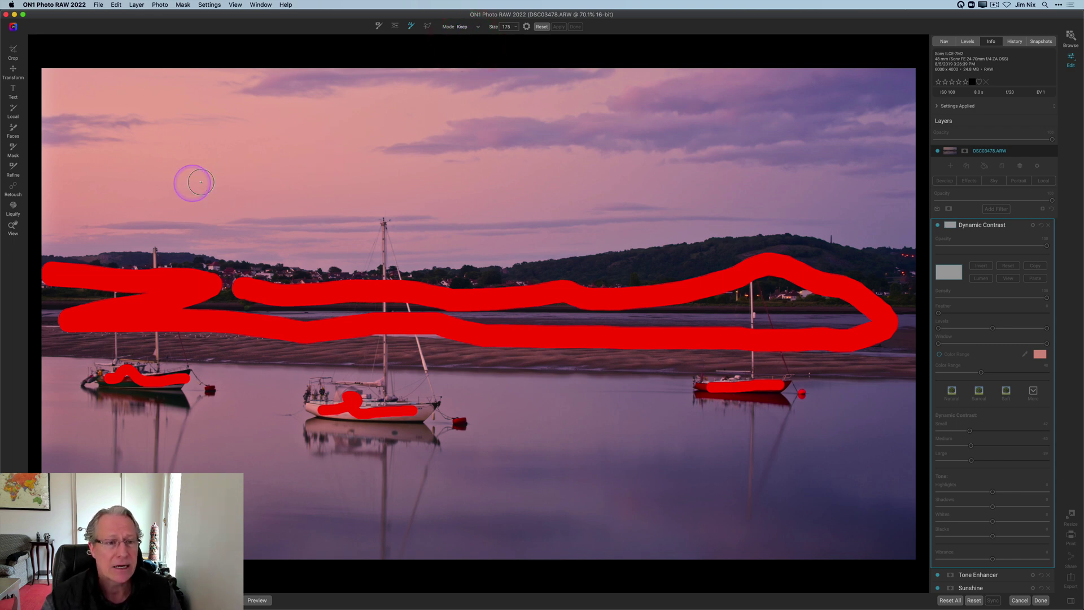
{"action": "mouse_move", "coordinate": [89, 202]}
{"action": "left_mouse_down"}
{"action": "mouse_move", "coordinate": [289, 191]}
{"action": "mouse_move", "coordinate": [297, 139]}
{"action": "mouse_move", "coordinate": [106, 128]}
{"action": "mouse_move", "coordinate": [347, 110]}
{"action": "mouse_move", "coordinate": [407, 149]}
{"action": "mouse_move", "coordinate": [412, 175]}
{"action": "mouse_move", "coordinate": [476, 198]}
{"action": "mouse_move", "coordinate": [669, 168]}
{"action": "mouse_move", "coordinate": [792, 181]}
{"action": "mouse_move", "coordinate": [858, 174]}
{"action": "mouse_move", "coordinate": [832, 136]}
{"action": "mouse_move", "coordinate": [463, 127]}
{"action": "left_mouse_up"}
{"action": "mouse_move", "coordinate": [865, 401]}
{"action": "left_mouse_down"}
{"action": "mouse_move", "coordinate": [780, 448]}
{"action": "mouse_move", "coordinate": [800, 467]}
{"action": "mouse_move", "coordinate": [854, 481]}
{"action": "mouse_move", "coordinate": [759, 509]}
{"action": "mouse_move", "coordinate": [714, 480]}
{"action": "mouse_move", "coordinate": [692, 438]}
{"action": "mouse_move", "coordinate": [649, 416]}
{"action": "mouse_move", "coordinate": [499, 413]}
{"action": "mouse_move", "coordinate": [654, 480]}
{"action": "mouse_move", "coordinate": [599, 518]}
{"action": "mouse_move", "coordinate": [491, 507]}
{"action": "mouse_move", "coordinate": [420, 474]}
{"action": "mouse_move", "coordinate": [388, 487]}
{"action": "mouse_move", "coordinate": [280, 479]}
{"action": "mouse_move", "coordinate": [237, 420]}
{"action": "mouse_move", "coordinate": [213, 445]}
{"action": "mouse_move", "coordinate": [73, 469]}
{"action": "mouse_move", "coordinate": [320, 533]}
{"action": "mouse_move", "coordinate": [424, 527]}
{"action": "left_mouse_up"}
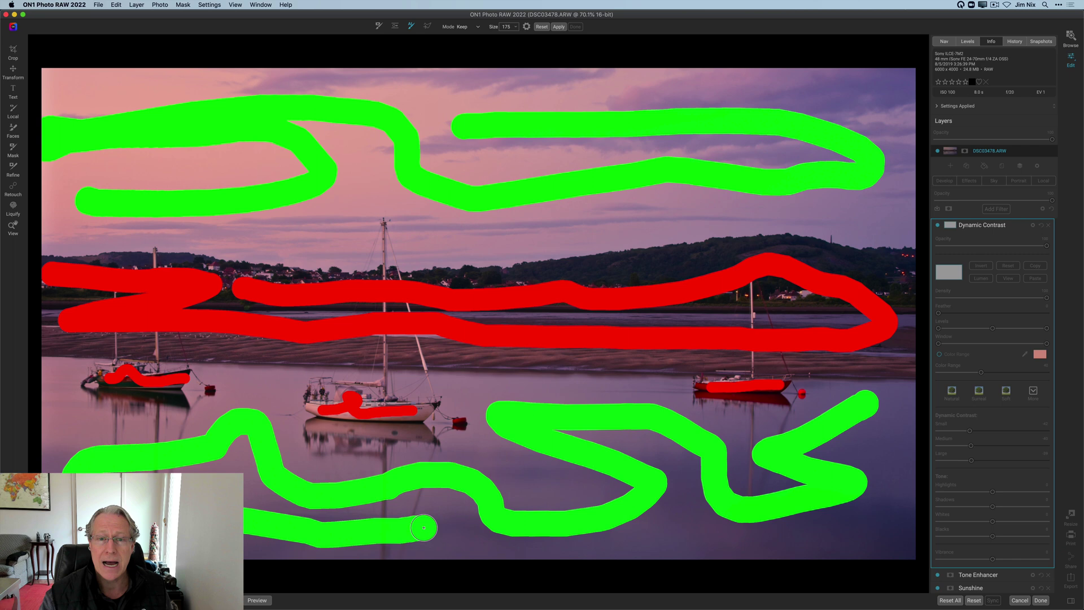
{"action": "left_click", "coordinate": [558, 27]}
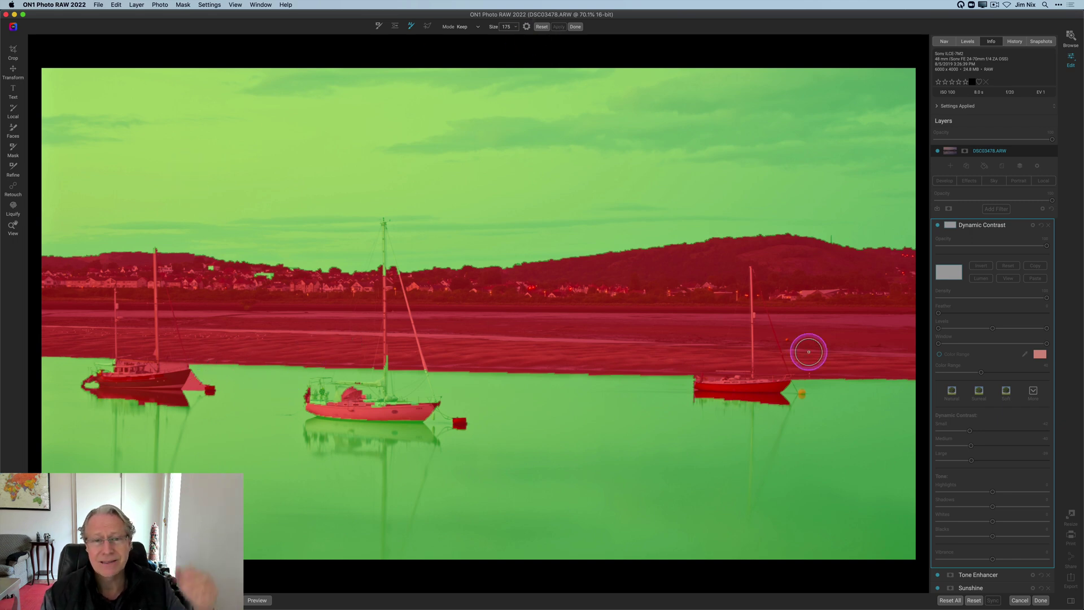
{"action": "left_click", "coordinate": [575, 28]}
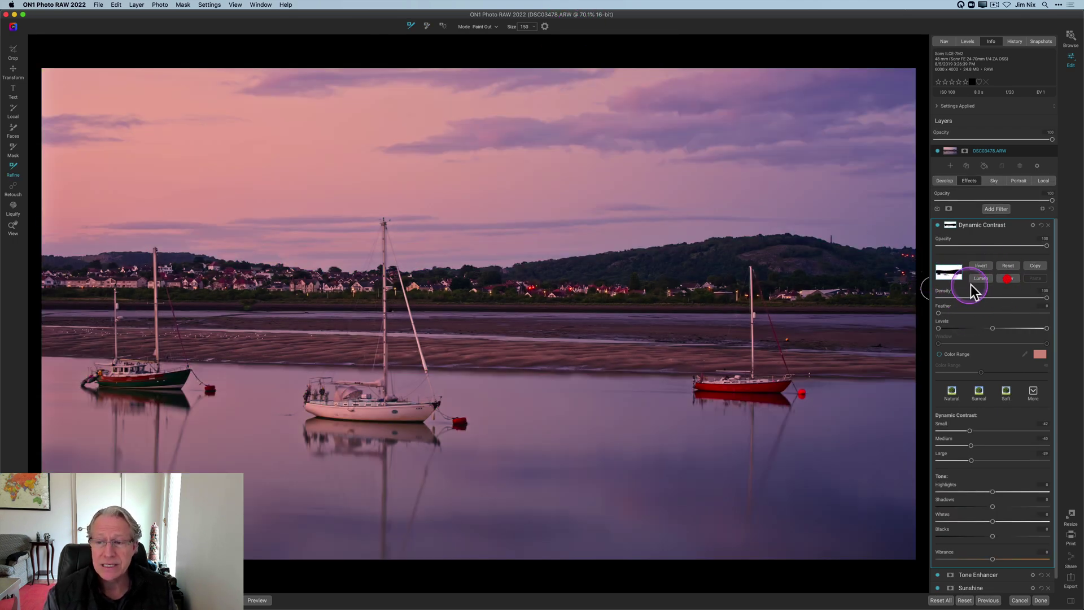
Preview the Dynamic Contrast mask in black and white, then collapse the filter's settings.
{"action": "left_click", "coordinate": [1008, 278]}
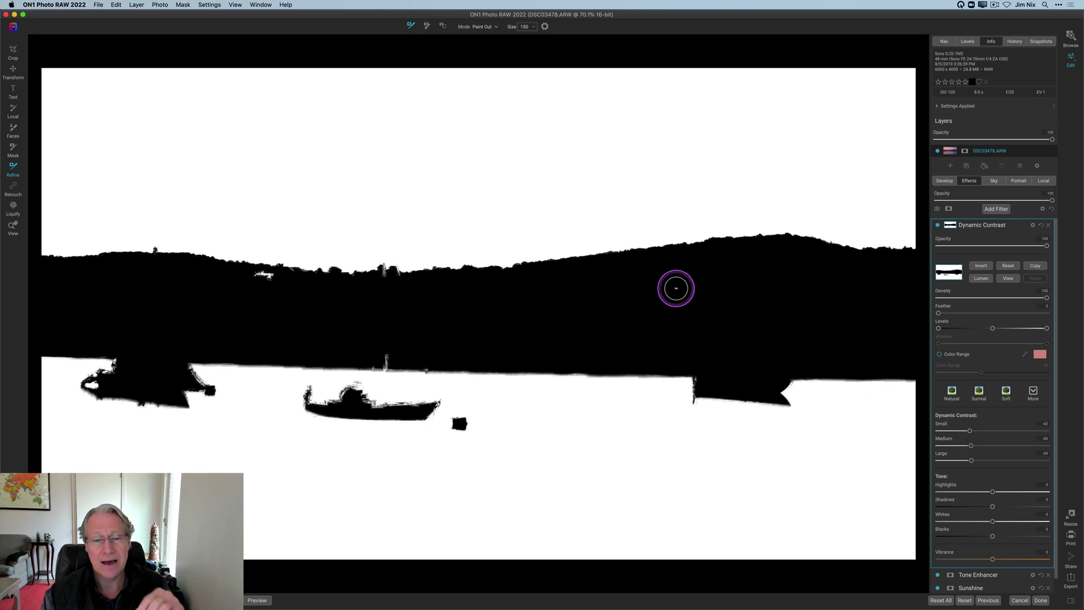
{"action": "left_click", "coordinate": [1008, 278]}
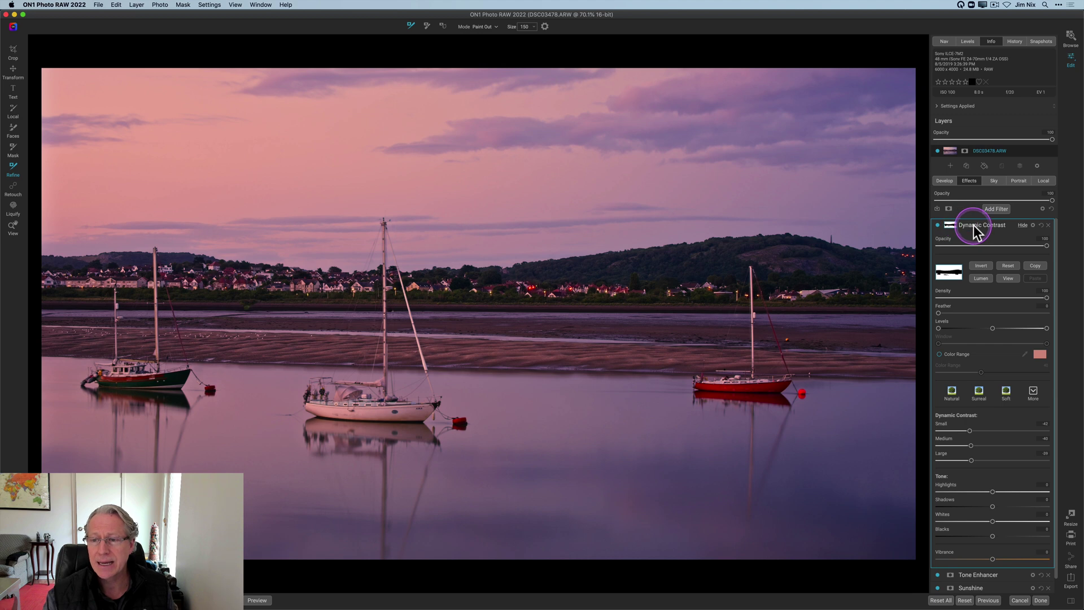
{"action": "left_click", "coordinate": [975, 226]}
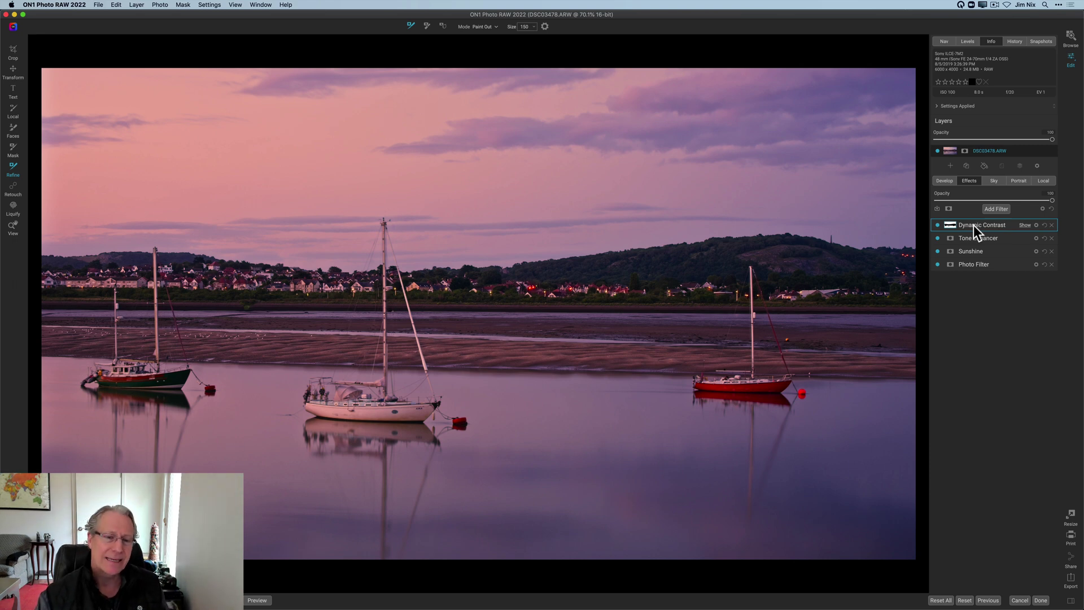
Compare Tone Enhancer on and off, leave it on, and add a Curves filter.
{"action": "left_click", "coordinate": [937, 238]}
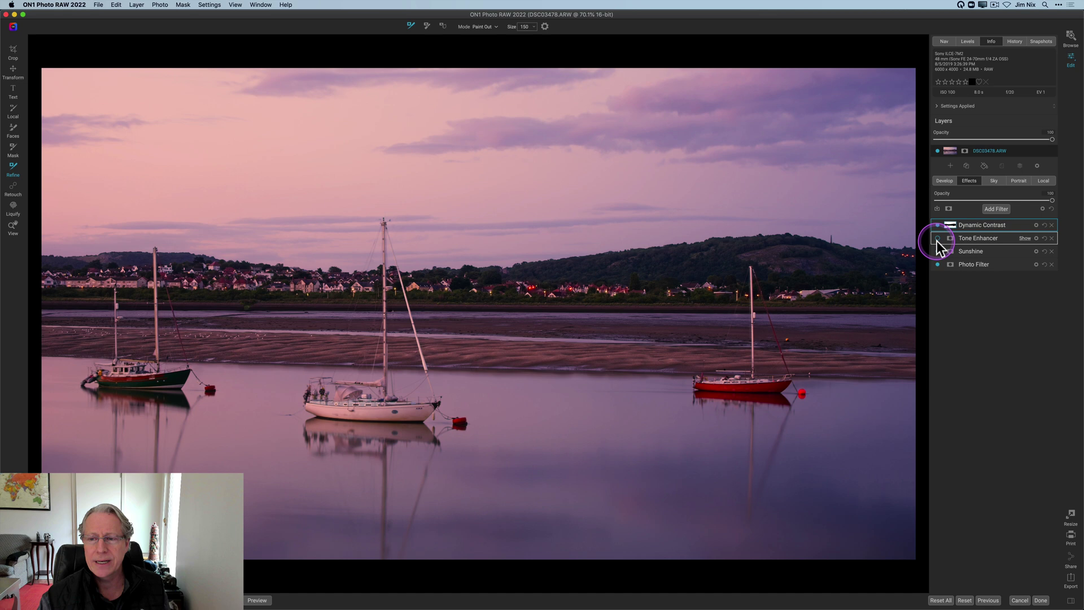
{"action": "left_click", "coordinate": [938, 238]}
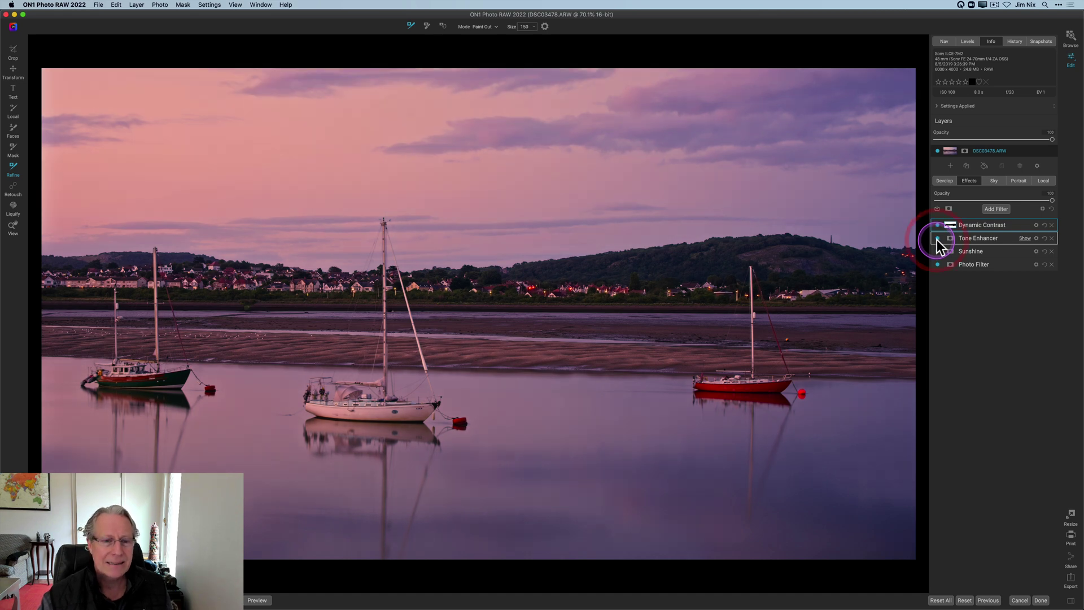
{"action": "left_click", "coordinate": [937, 239]}
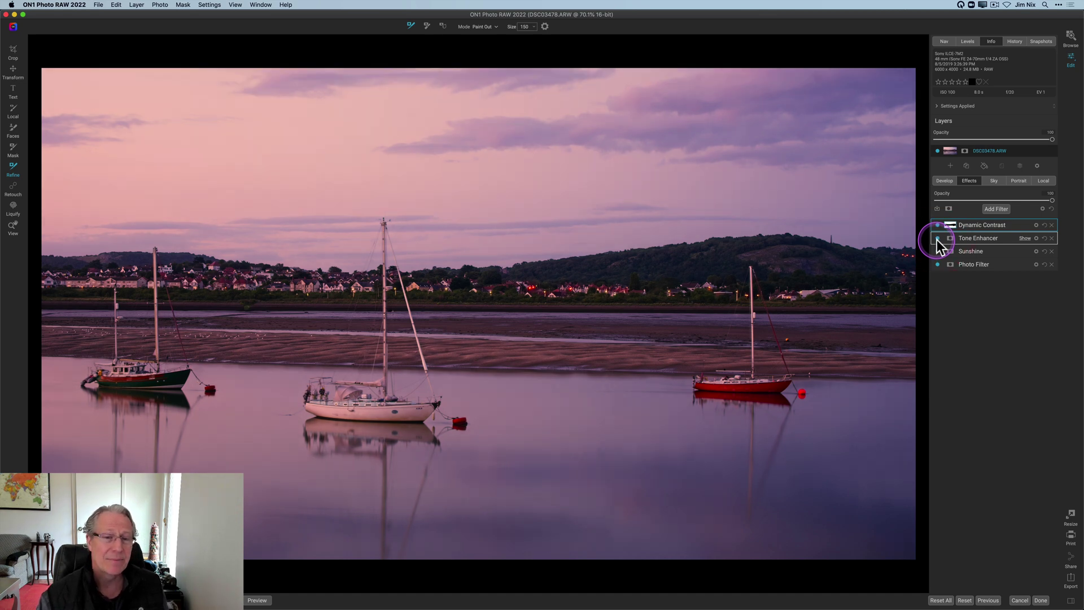
{"action": "left_click", "coordinate": [938, 239]}
{"action": "left_click", "coordinate": [994, 209]}
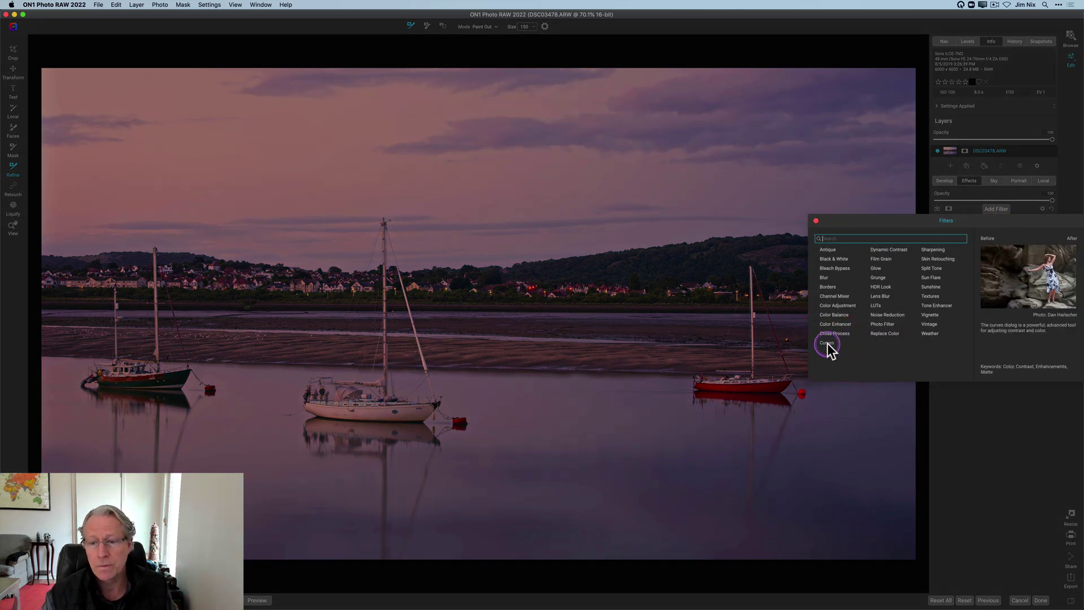
{"action": "left_click", "coordinate": [827, 344]}
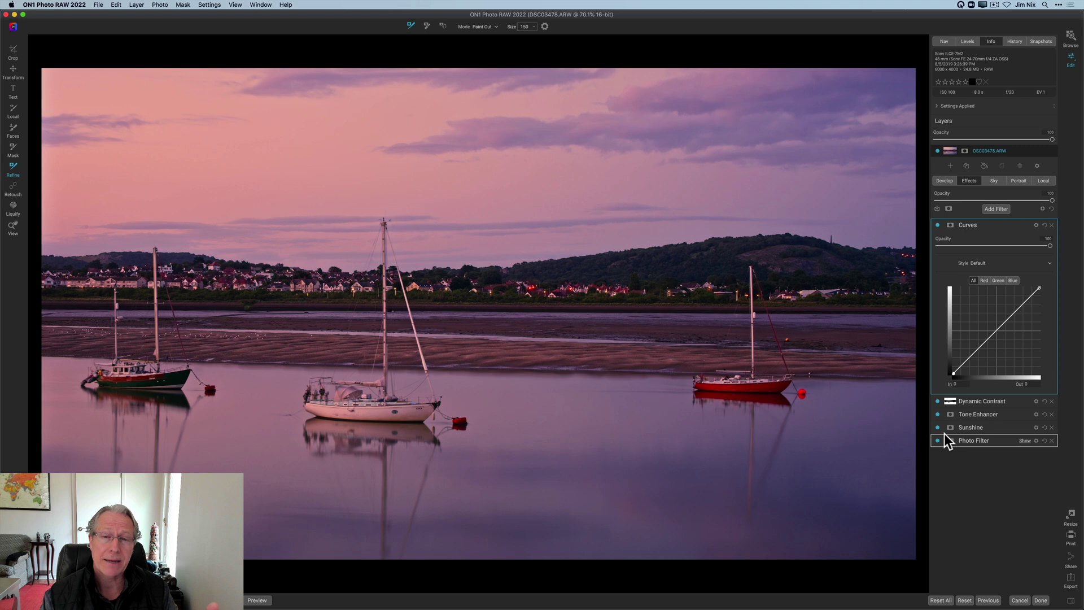
Shape a gentle S-curve: lift highlights slightly, nudge midtones up, and deepen shadows.
{"action": "left_click", "coordinate": [988, 323]}
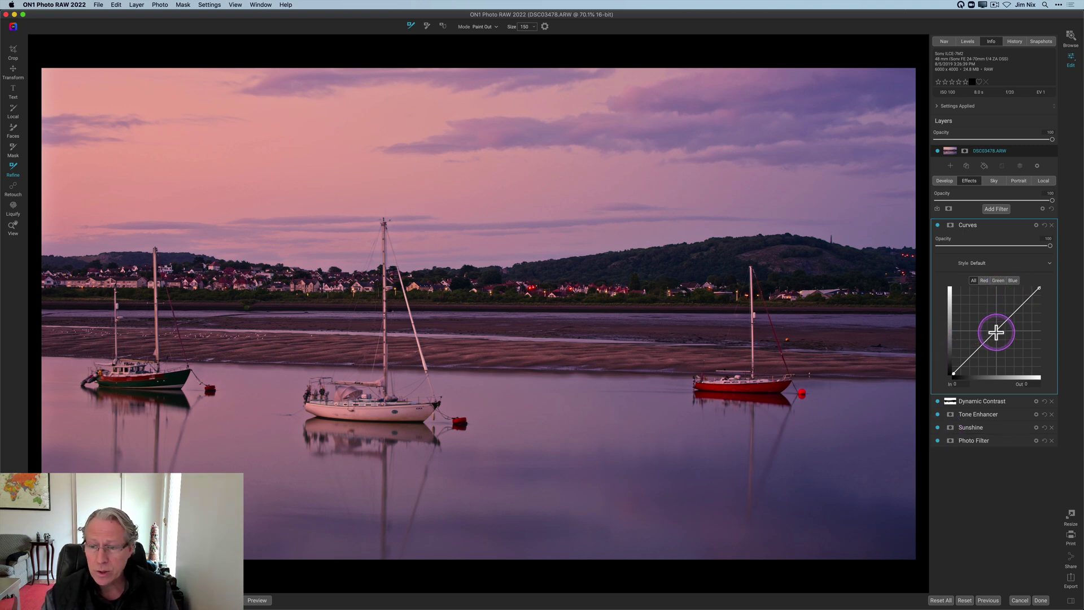
{"action": "left_click", "coordinate": [996, 332]}
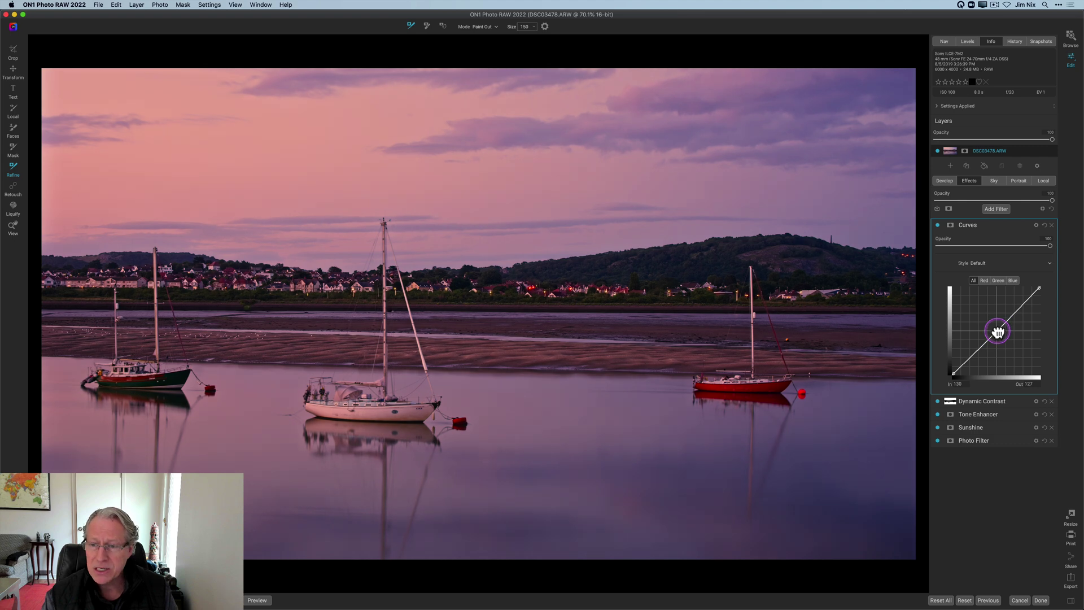
{"action": "left_click_drag", "start_coordinate": [996, 331], "coordinate": [996, 331]}
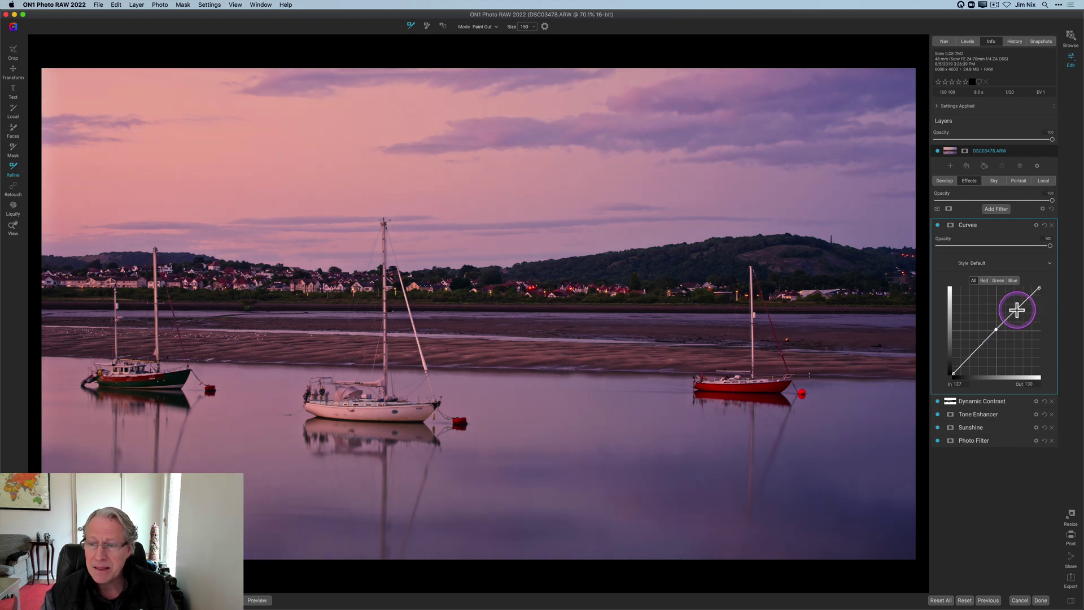
{"action": "left_click", "coordinate": [1017, 310]}
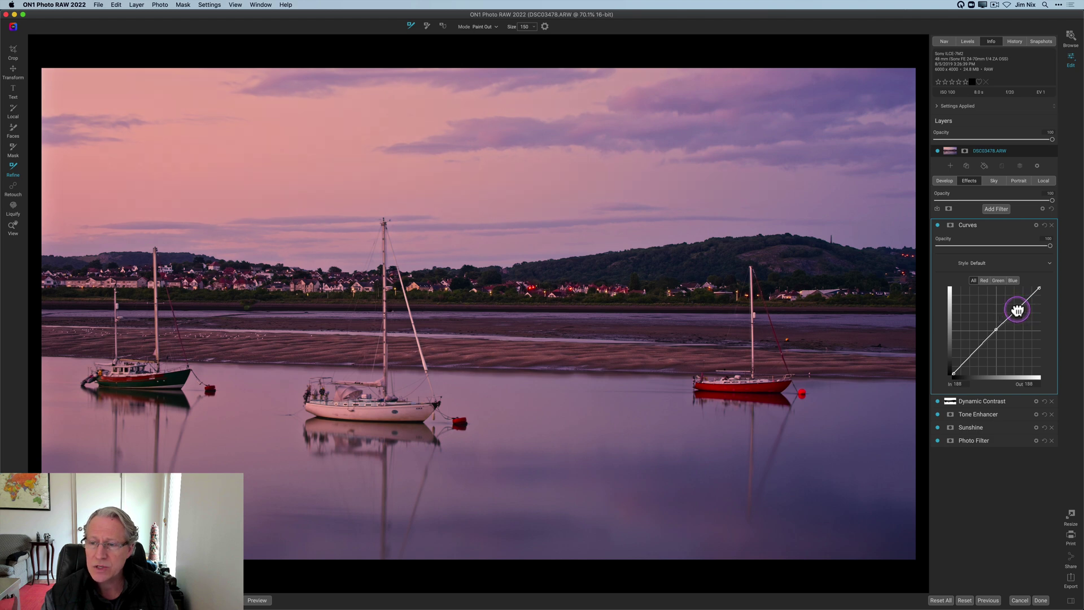
{"action": "left_click_drag", "start_coordinate": [1016, 310], "coordinate": [1018, 307]}
{"action": "left_click", "coordinate": [996, 330]}
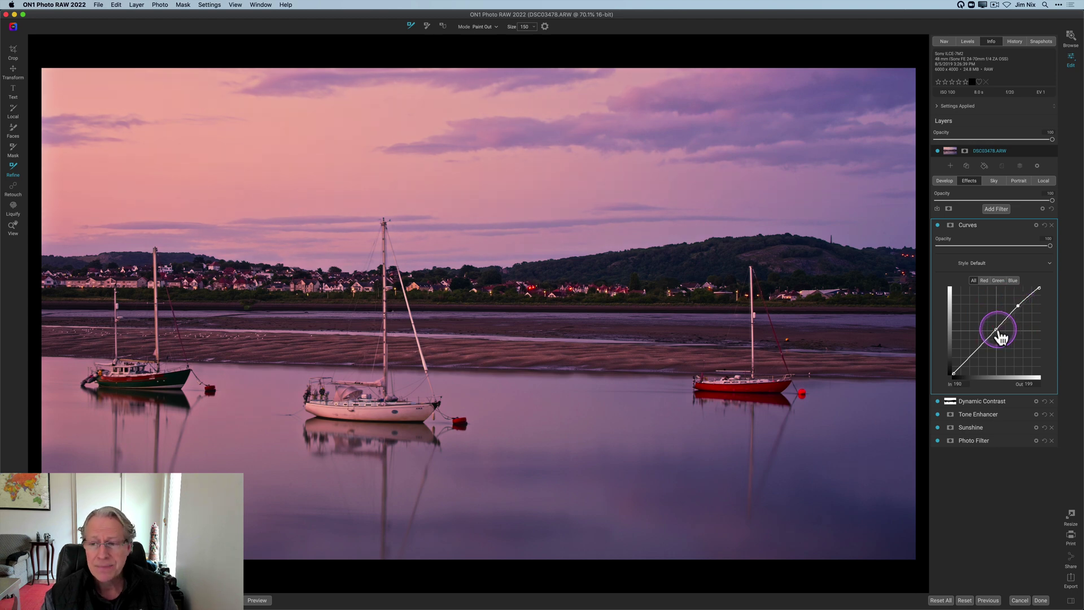
{"action": "left_click_drag", "start_coordinate": [996, 330], "coordinate": [995, 328]}
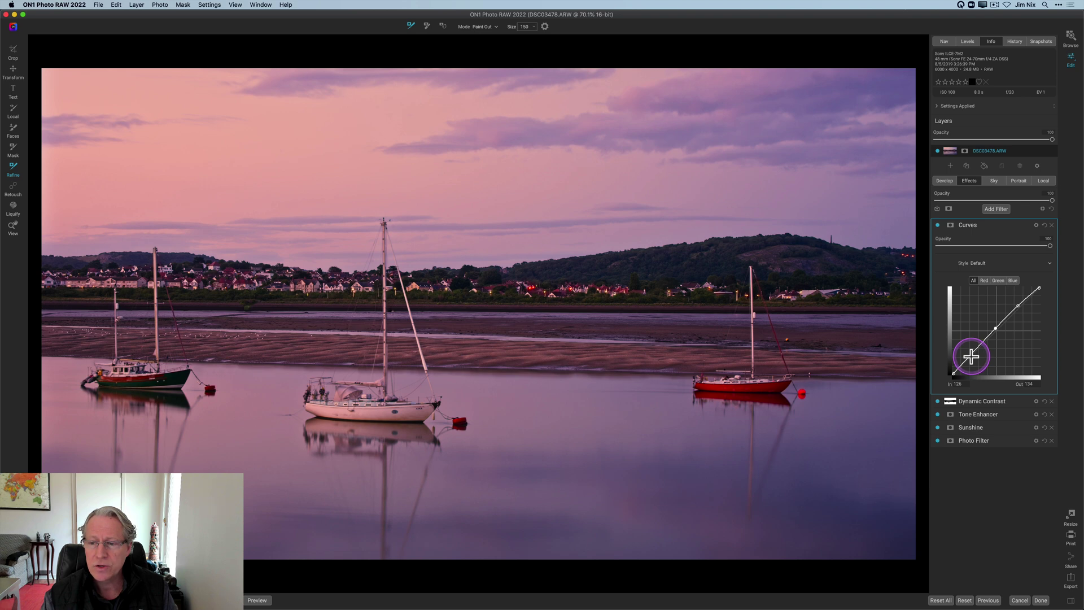
{"action": "left_click", "coordinate": [971, 357]}
{"action": "left_click_drag", "start_coordinate": [971, 357], "coordinate": [971, 358]}
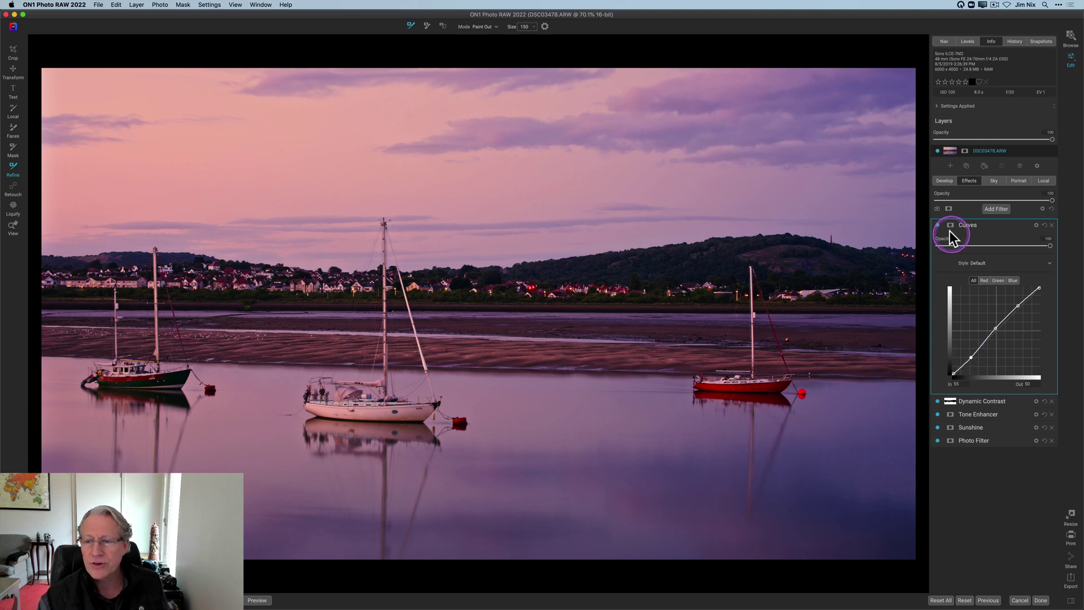
{"action": "left_click", "coordinate": [937, 224]}
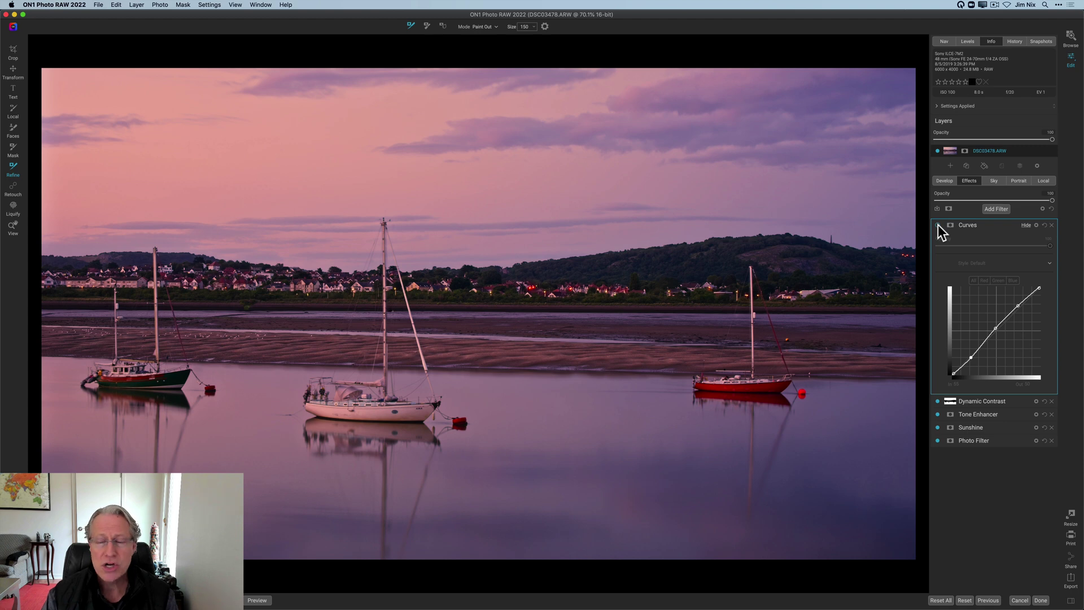
Toggle Curves on and off to compare, leaving it on, then hide the Tone Enhancer.
{"action": "left_click", "coordinate": [938, 225]}
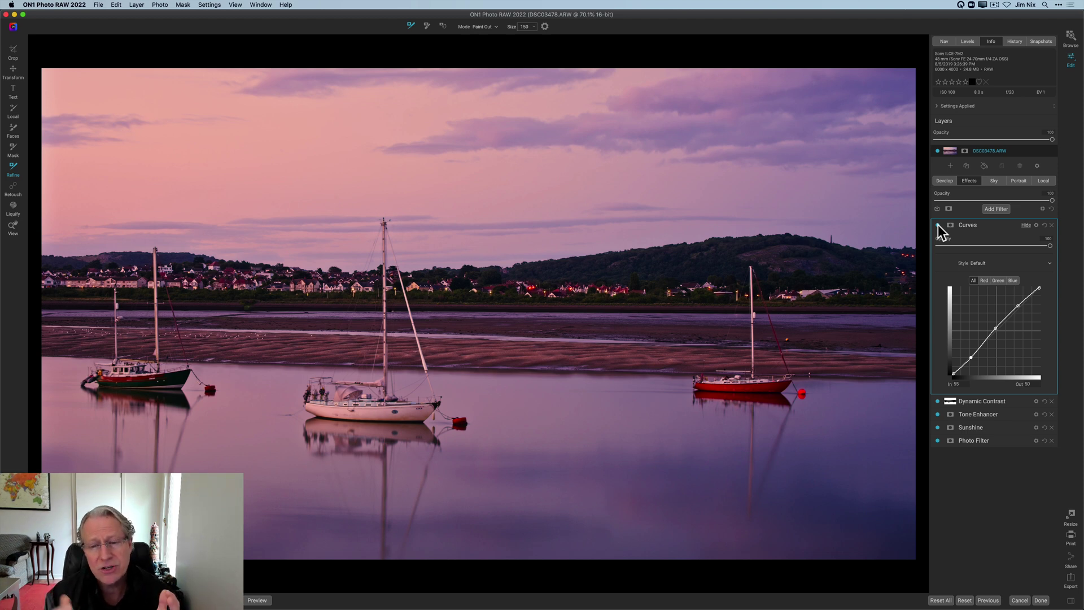
{"action": "left_click", "coordinate": [937, 225]}
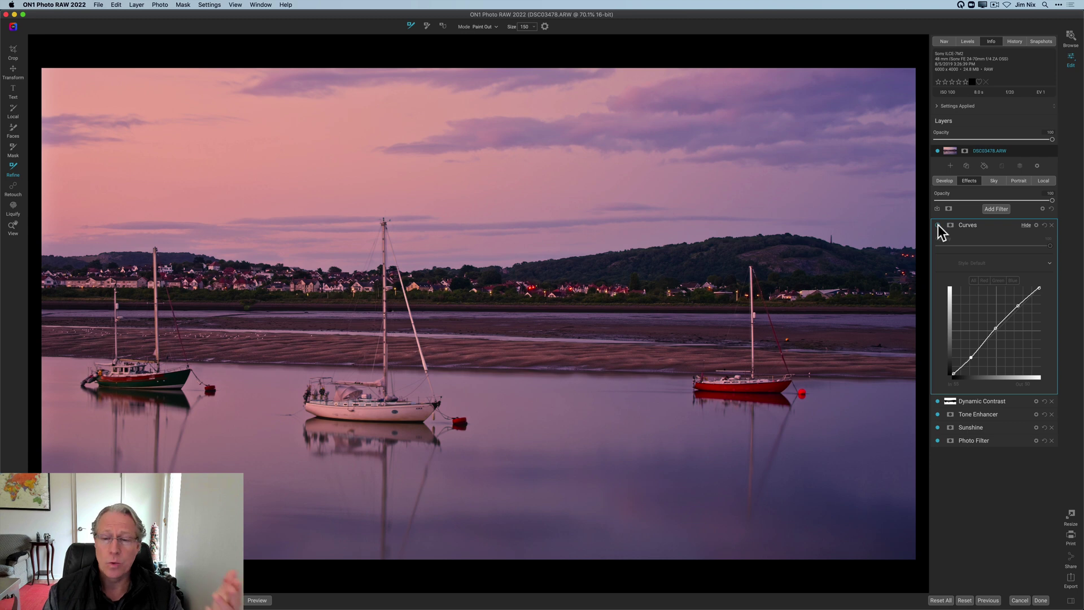
{"action": "left_click", "coordinate": [938, 226]}
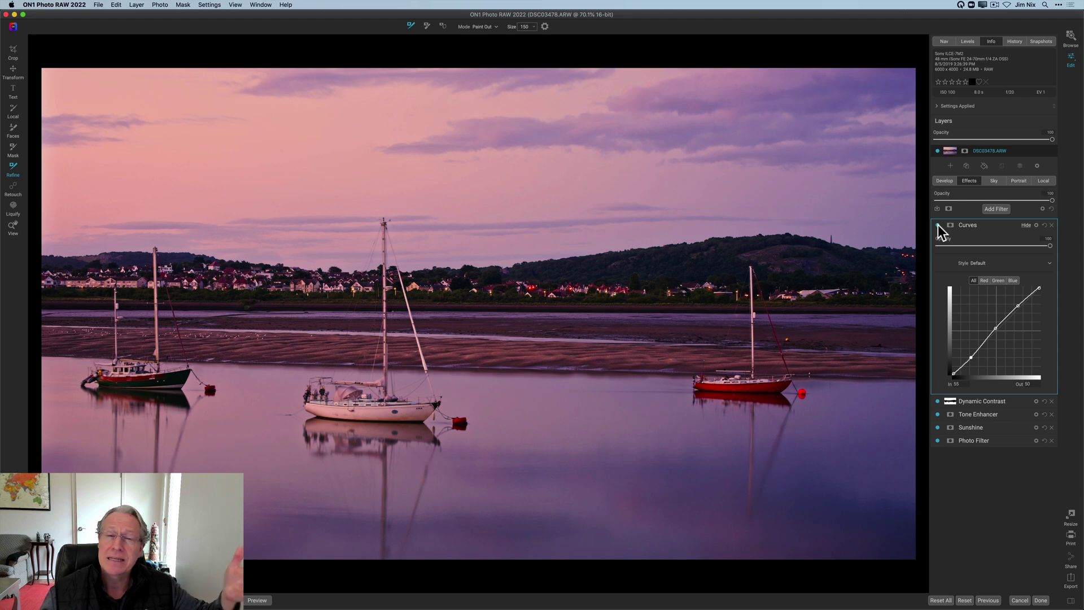
{"action": "left_click", "coordinate": [937, 225]}
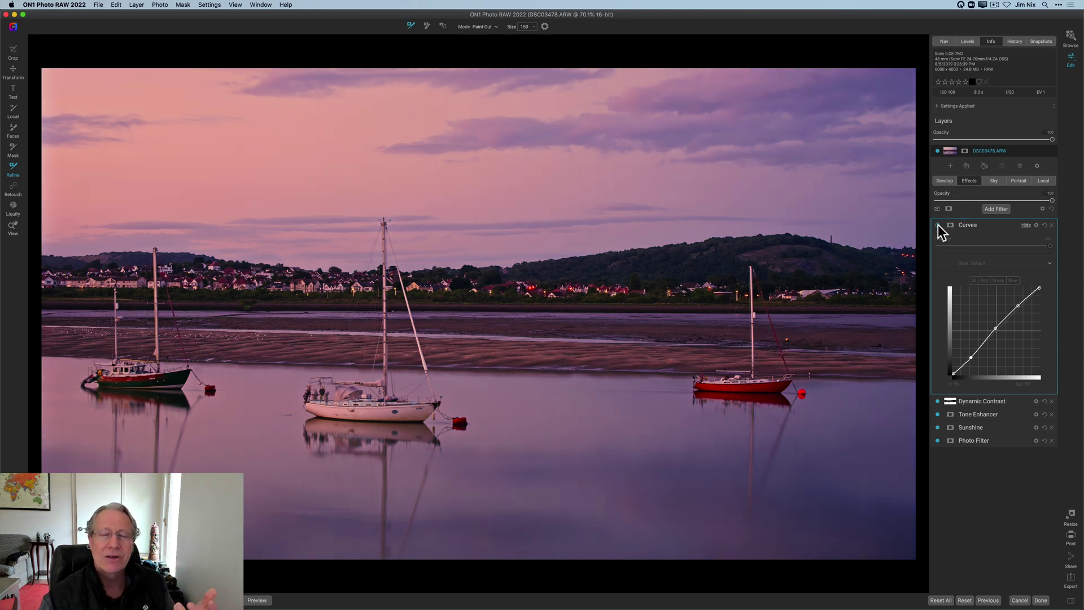
{"action": "left_click", "coordinate": [937, 224]}
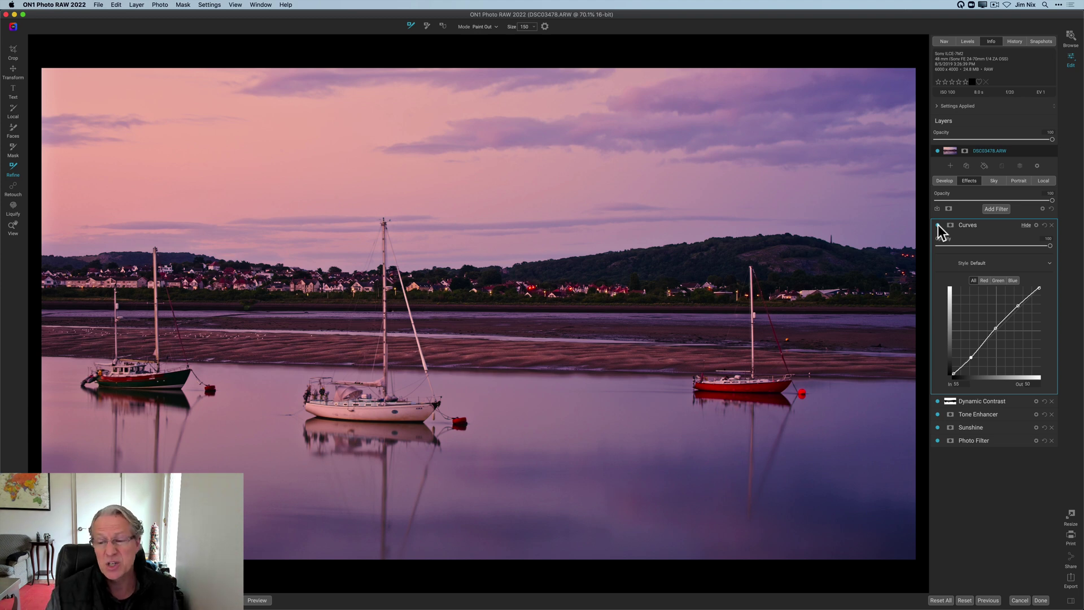
{"action": "left_click", "coordinate": [937, 415]}
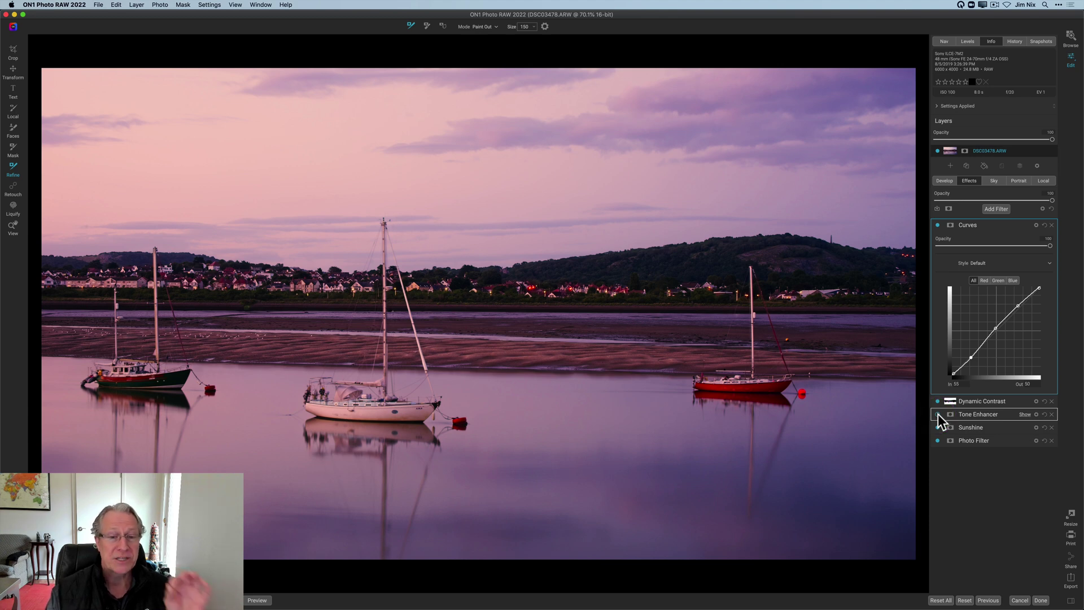
Re-enable Tone Enhancer, compare Curves and Tone Enhancer on and off, then collapse Curves.
{"action": "left_click", "coordinate": [937, 415]}
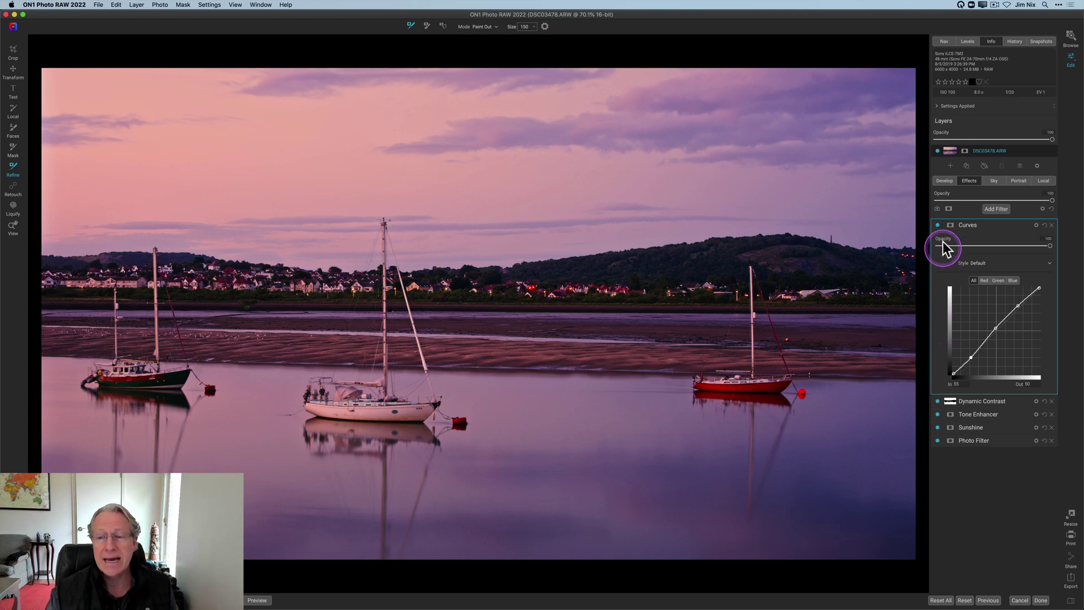
{"action": "left_click", "coordinate": [938, 225]}
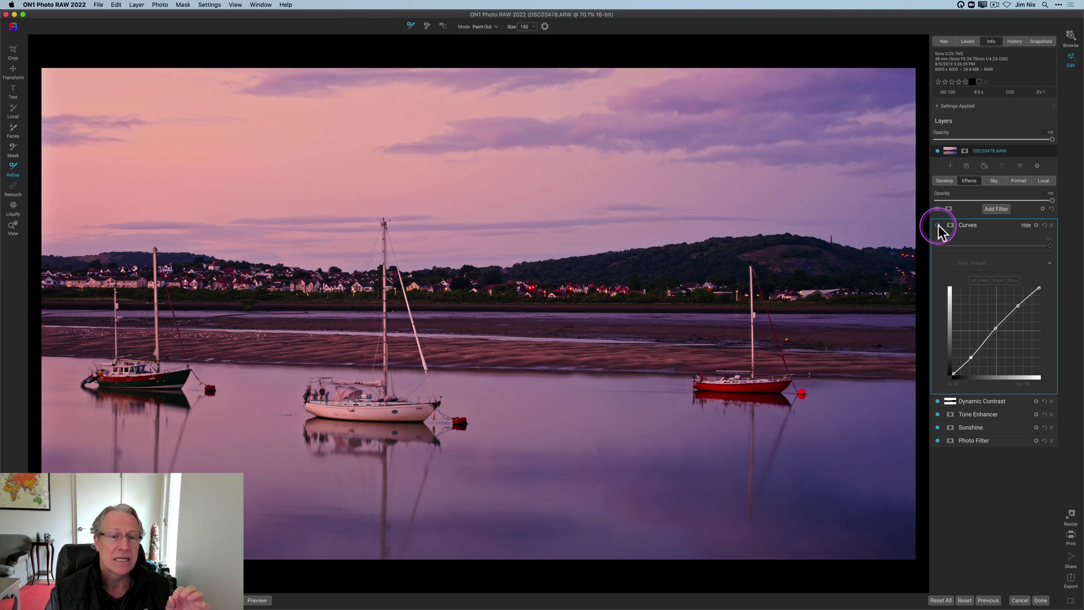
{"action": "left_click", "coordinate": [938, 226]}
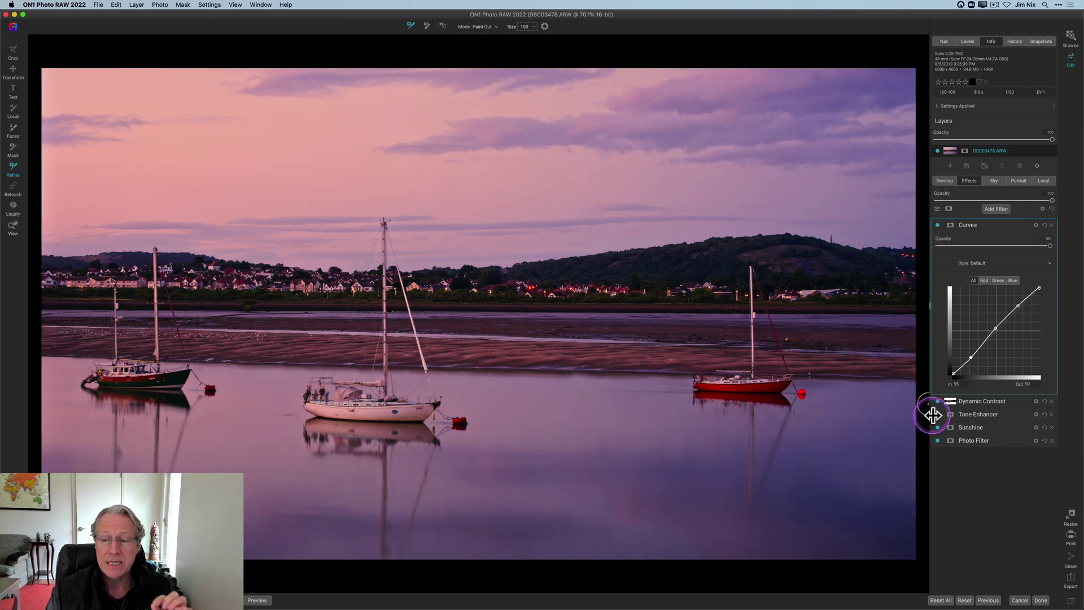
{"action": "left_click", "coordinate": [937, 415]}
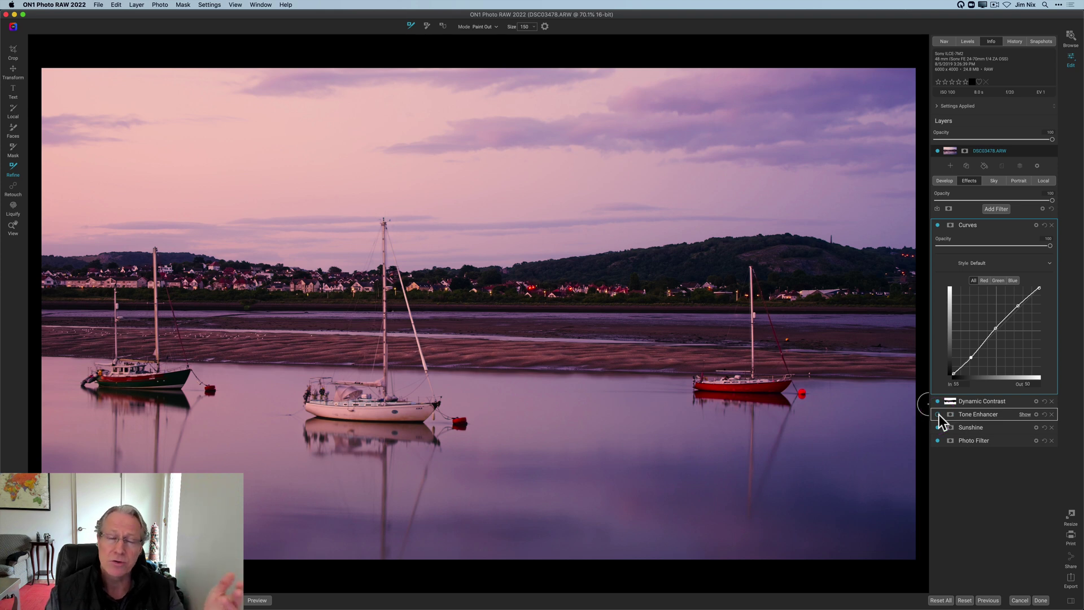
{"action": "left_click", "coordinate": [938, 415]}
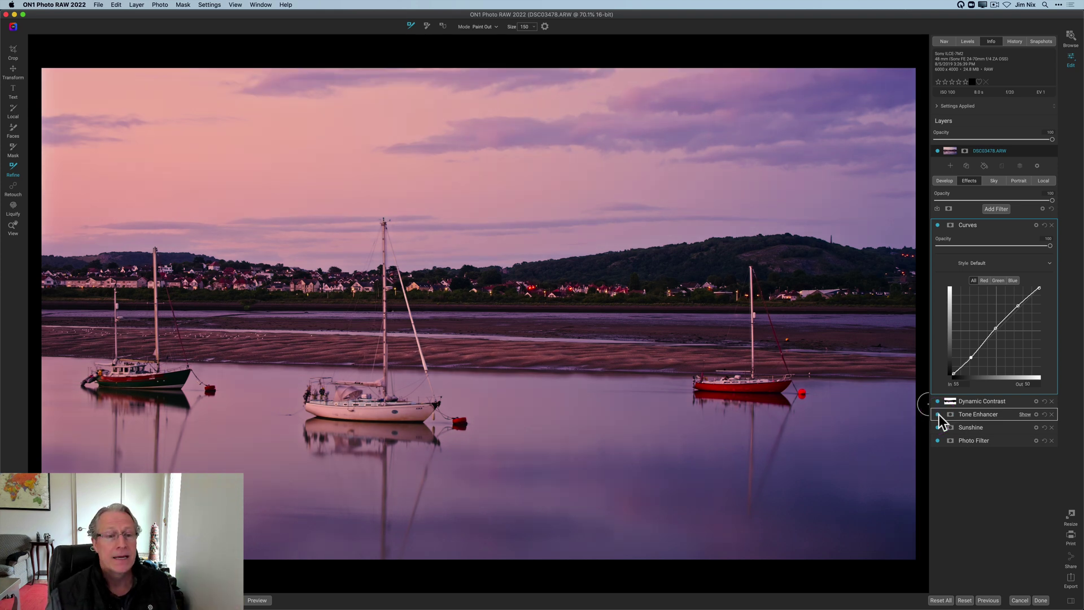
{"action": "left_click", "coordinate": [974, 227]}
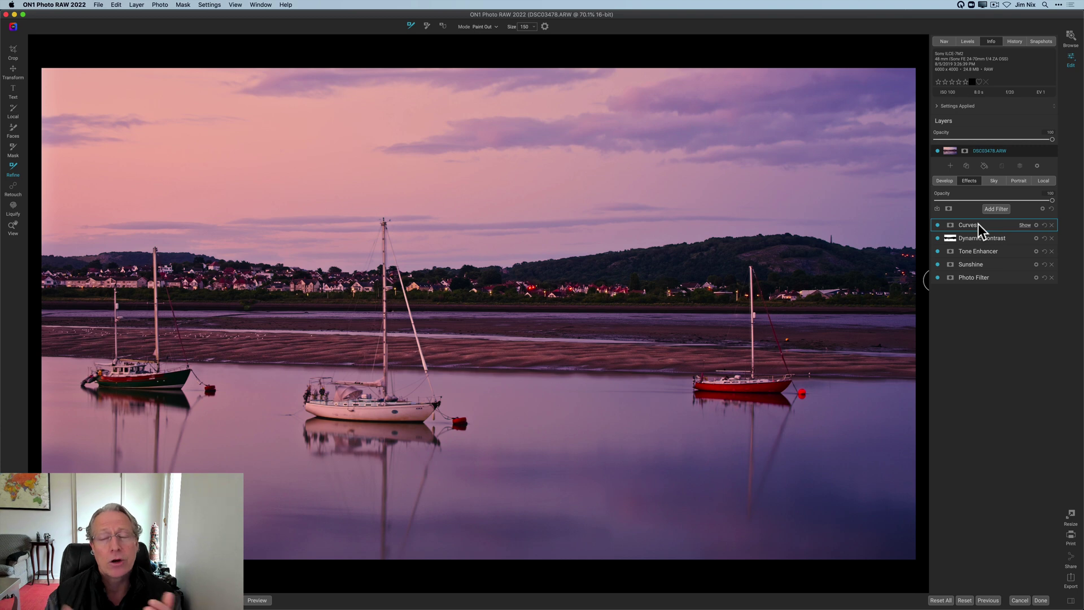
{"action": "left_click", "coordinate": [959, 180]}
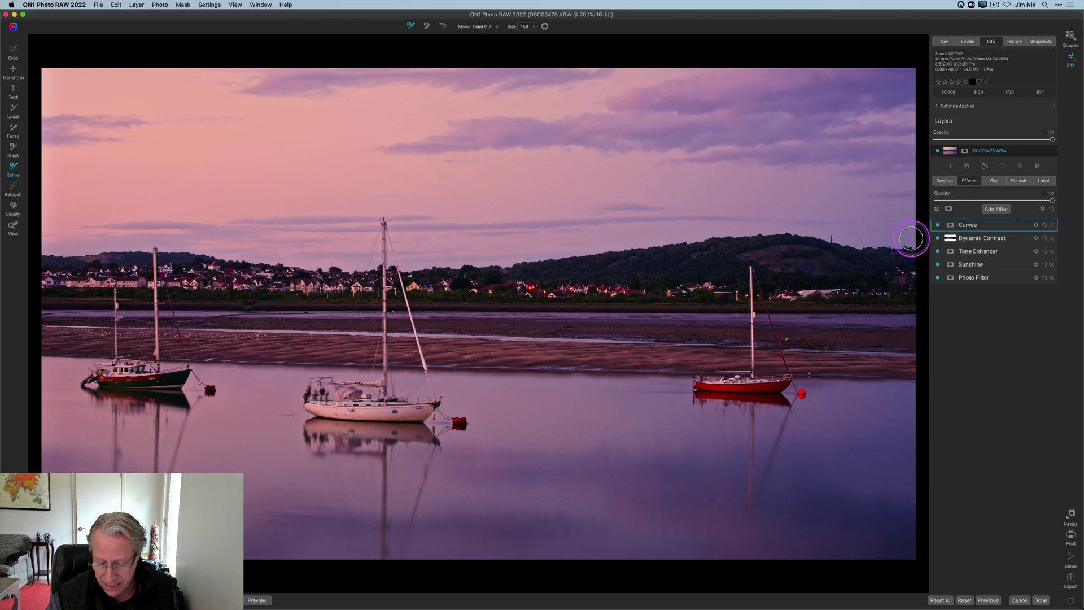
{"action": "key", "text": "backslash"}
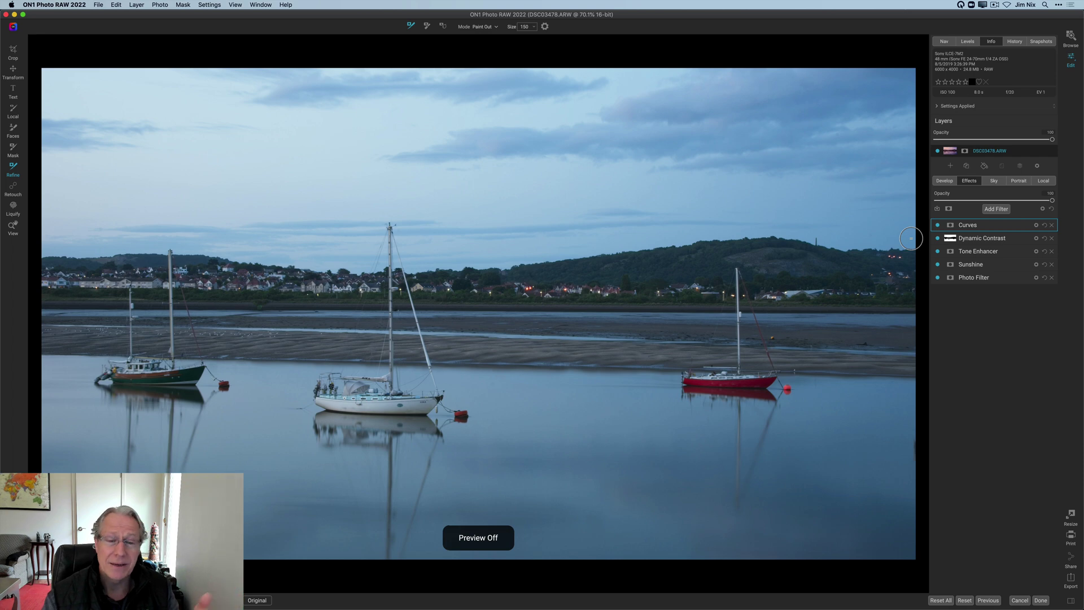
{"action": "key", "text": "super+p"}
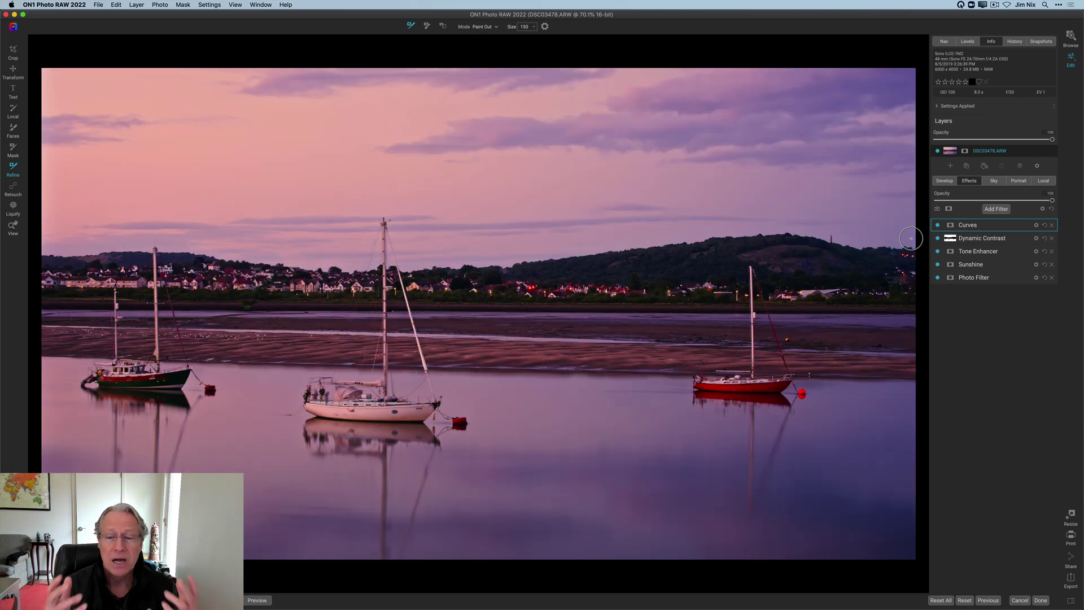
{"action": "left_click", "coordinate": [971, 276]}
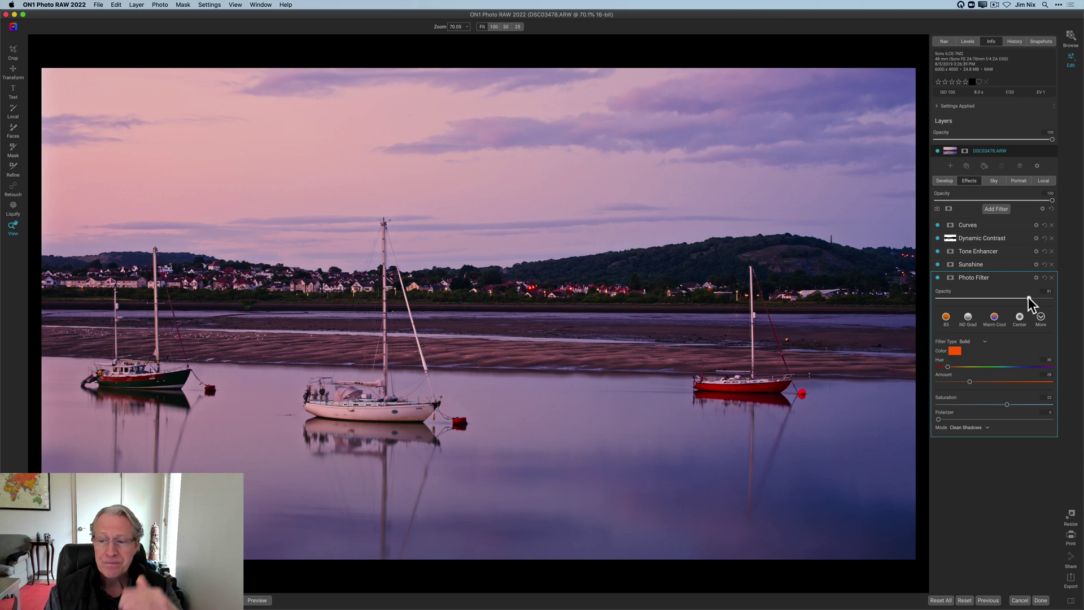
{"action": "left_click", "coordinate": [971, 383]}
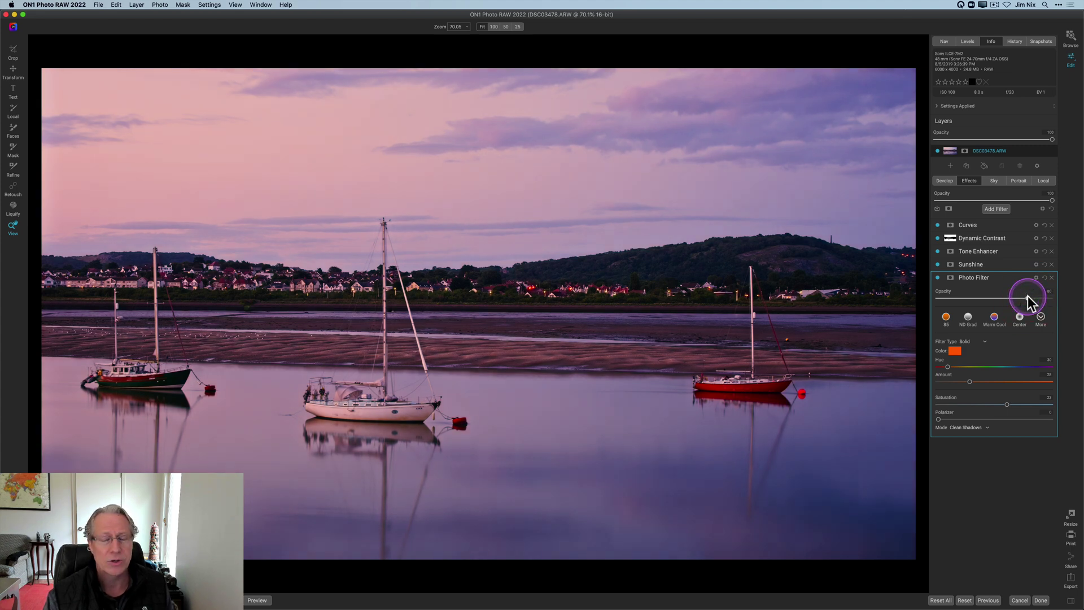
{"action": "left_click", "coordinate": [988, 276]}
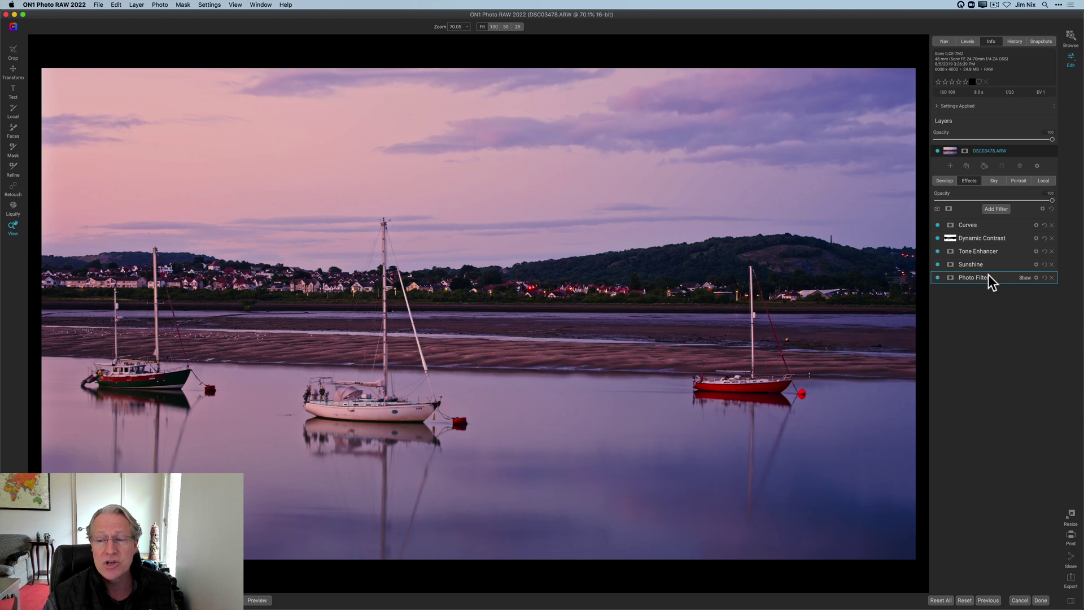
{"action": "left_click", "coordinate": [941, 264]}
{"action": "left_click", "coordinate": [937, 264]}
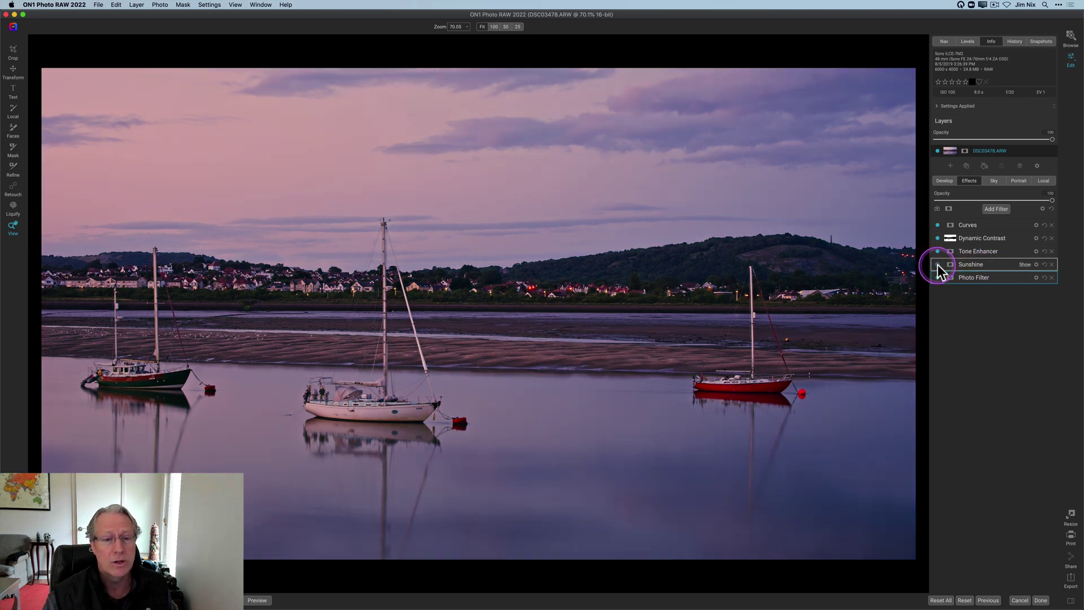
{"action": "left_click", "coordinate": [937, 264]}
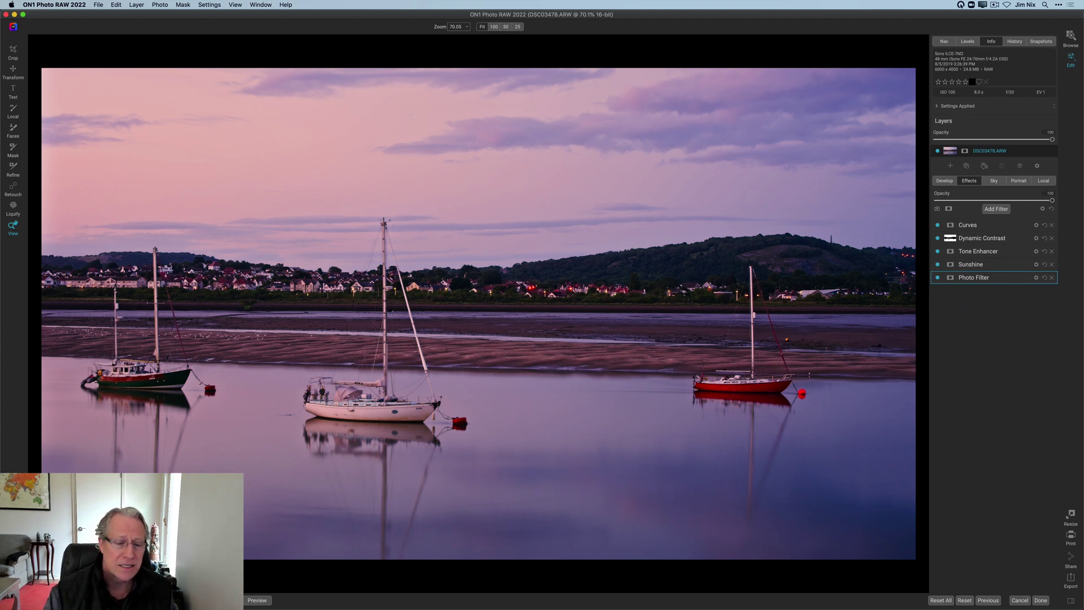
{"action": "mouse_move", "coordinate": [703, 607]}
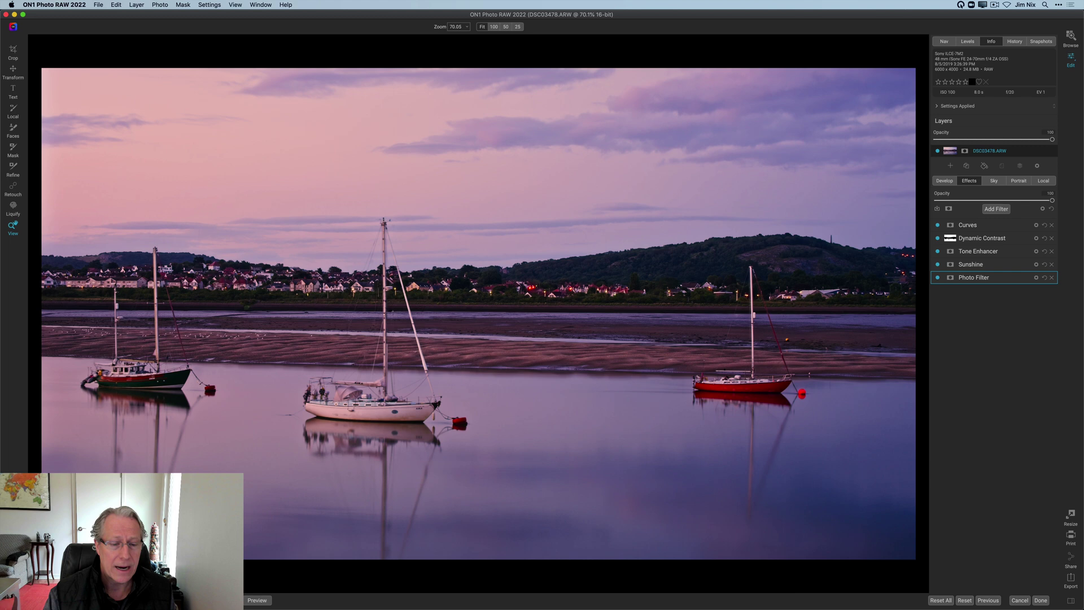
{"action": "key", "text": "super+alt+p"}
{"action": "left_click_drag", "start_coordinate": [479, 316], "coordinate": [254, 322]}
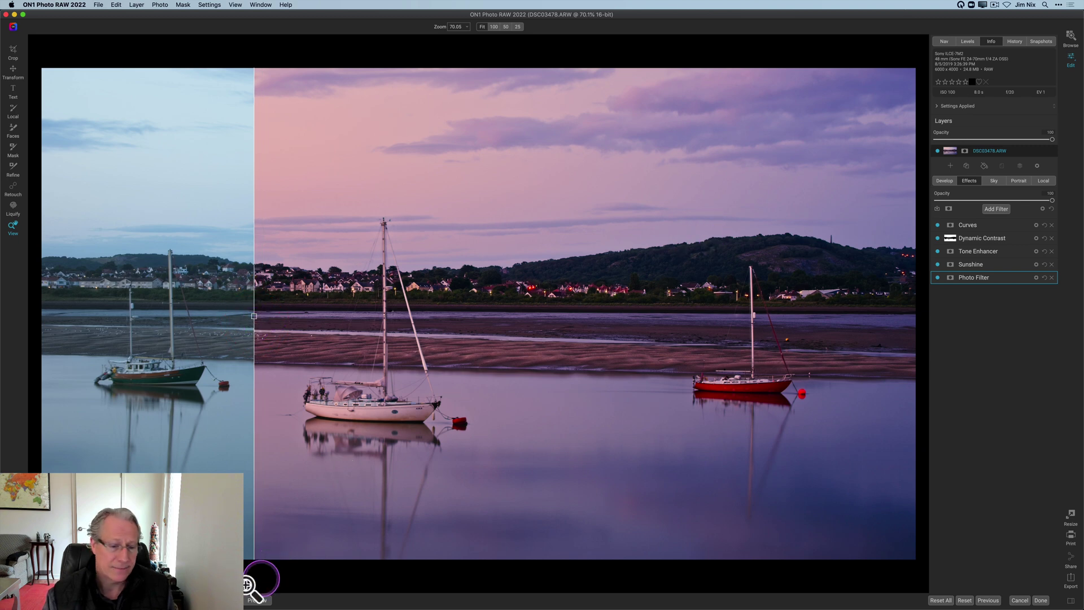
{"action": "left_click", "coordinate": [257, 600]}
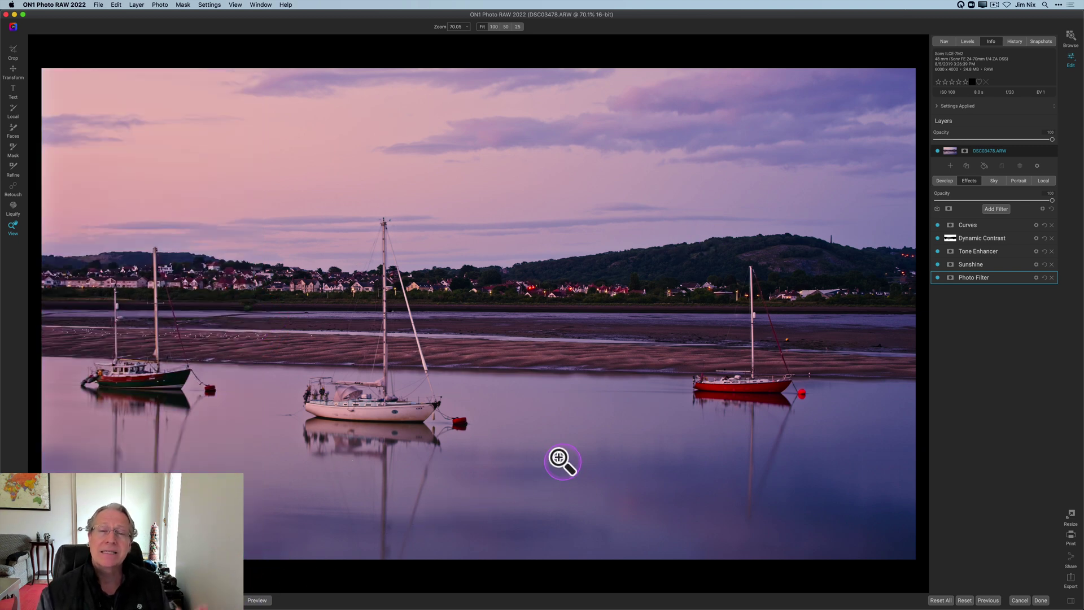